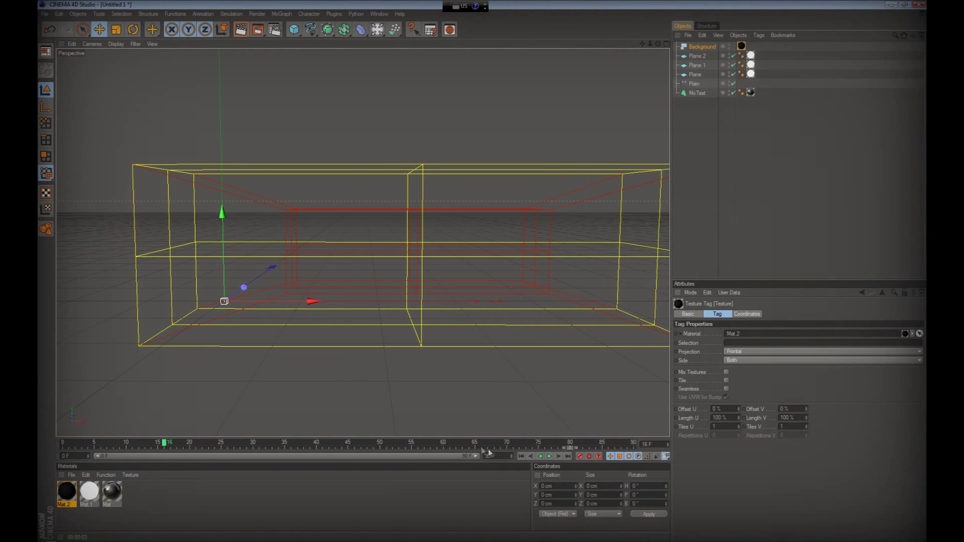
Step: Play the example text animation from the start, scrub to frame 60, and render the active view
click(522, 456)
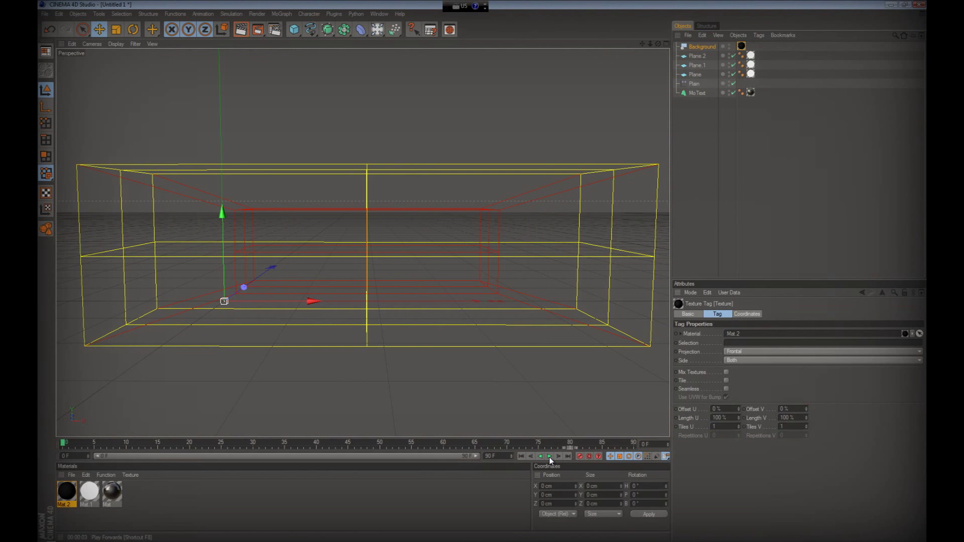
click(549, 457)
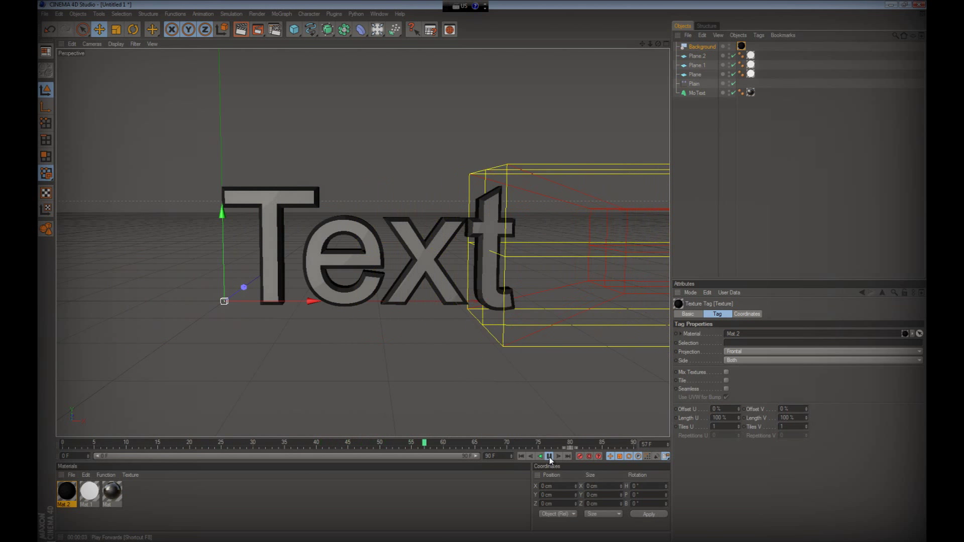
click(549, 457)
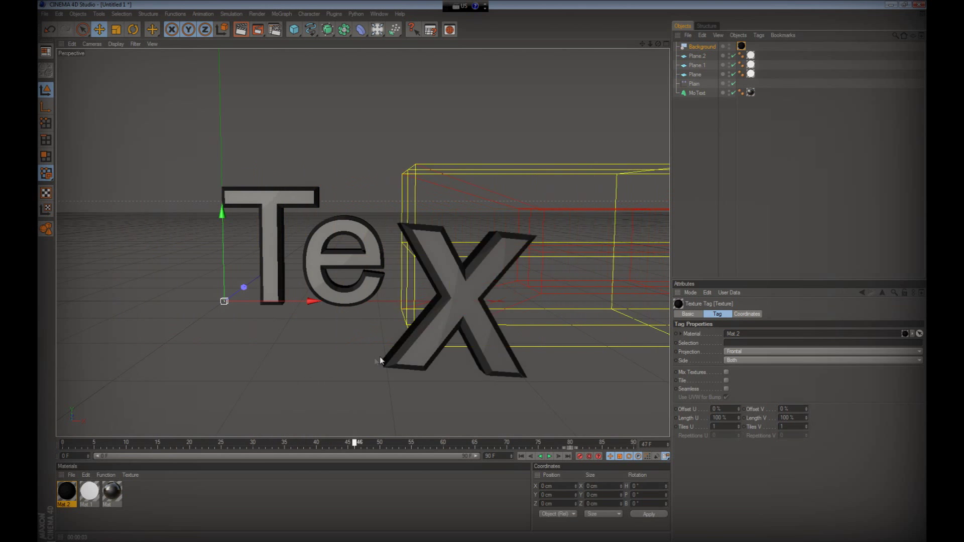
drag(350, 348, 443, 324)
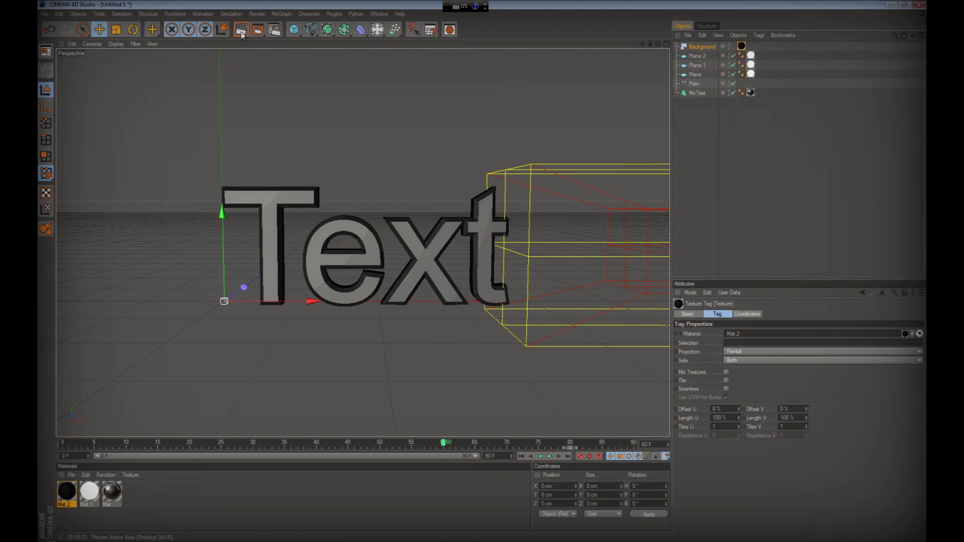
click(241, 31)
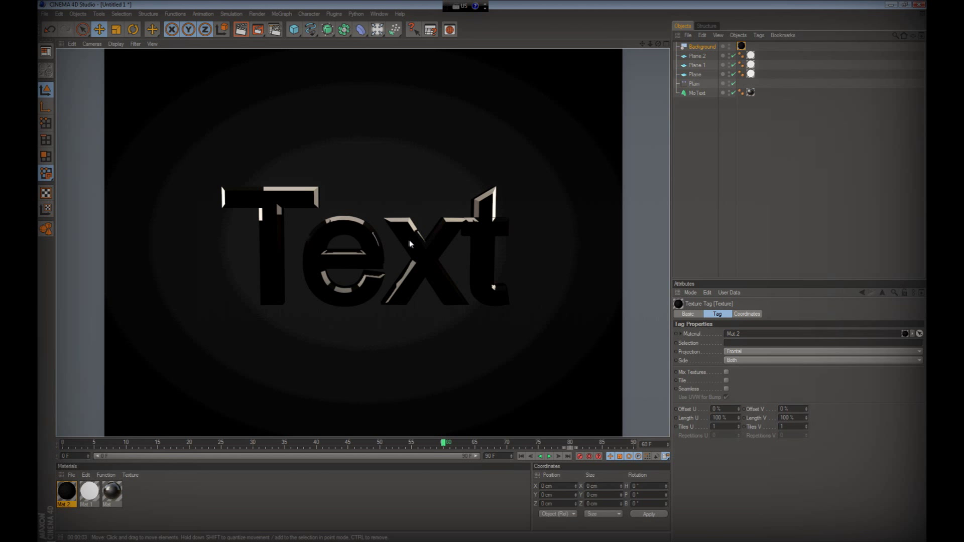
click(357, 230)
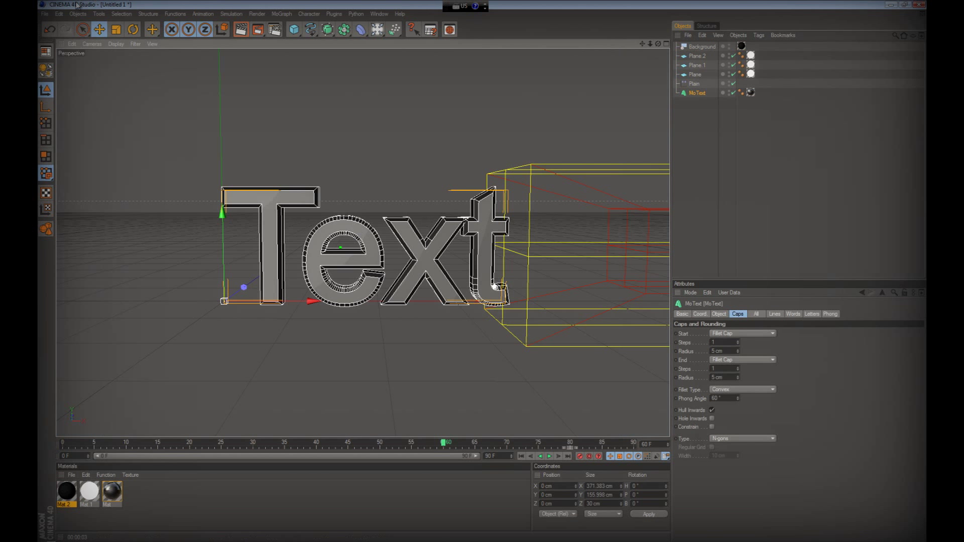
Step: Create a new project and add a MoText object, viewed from the front
click(45, 15)
click(56, 27)
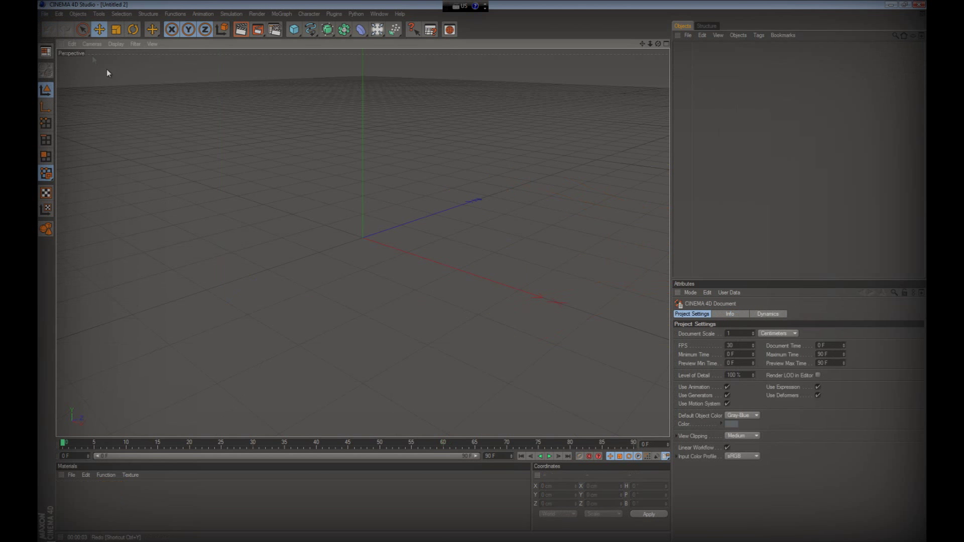
alt+drag(479, 278, 483, 275)
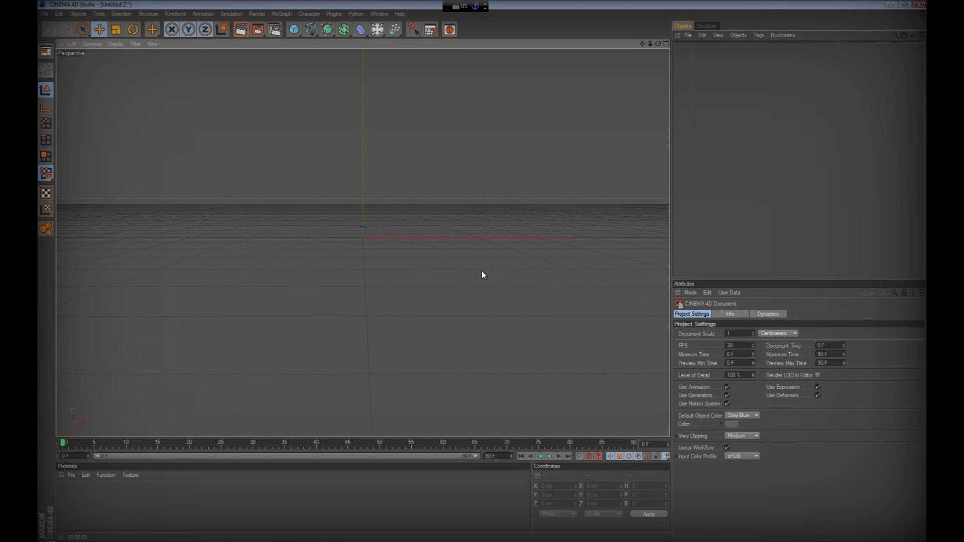
click(278, 14)
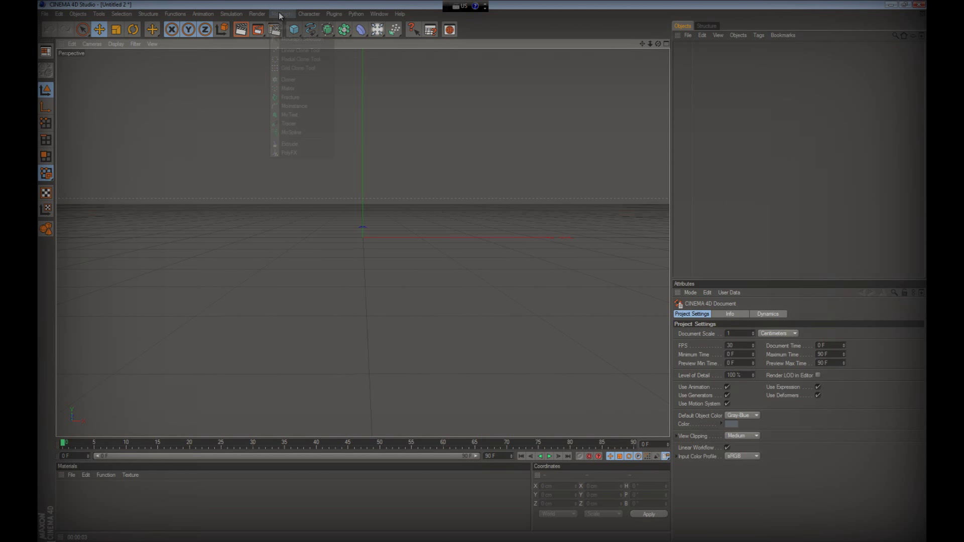
click(300, 116)
drag(642, 44, 481, 275)
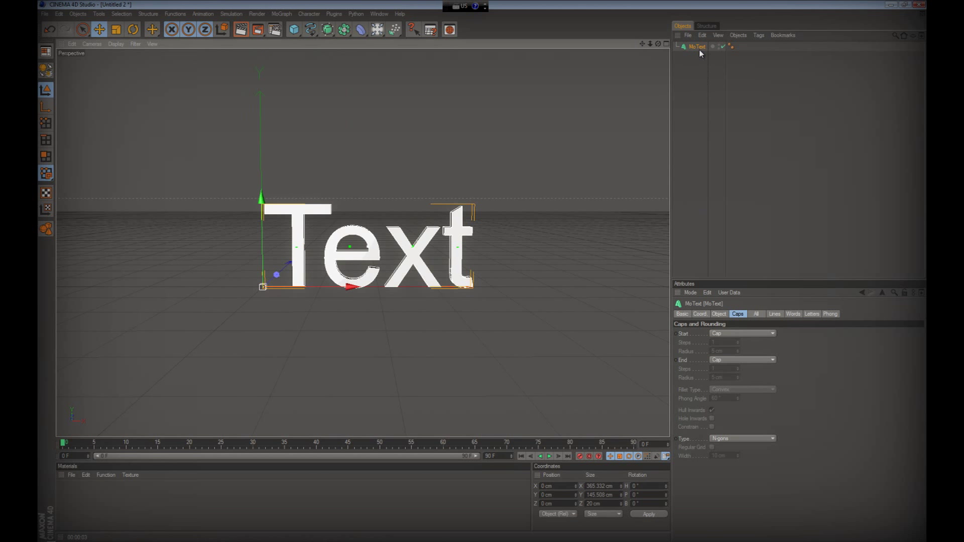
Step: Change the MoText object's text to "tutorial"
click(718, 315)
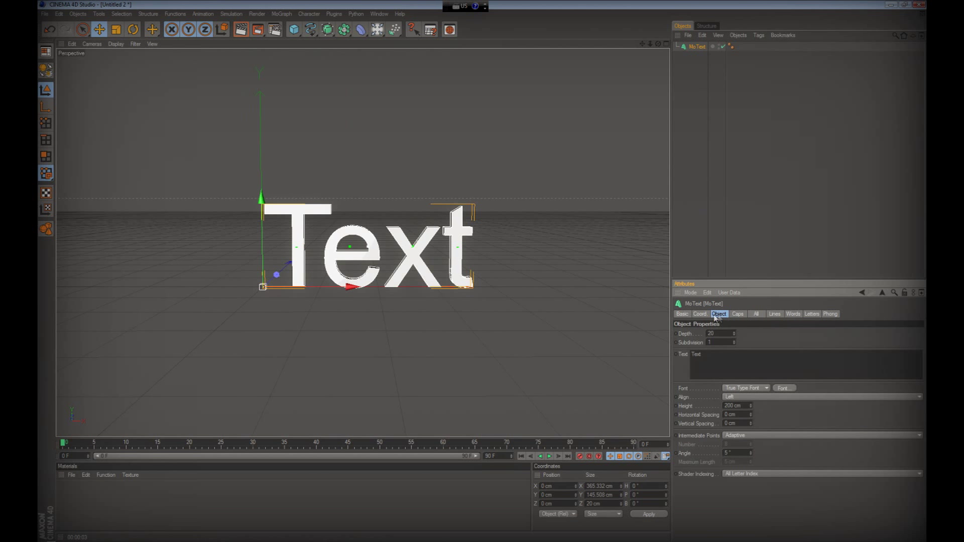
drag(710, 355, 682, 357)
click(717, 333)
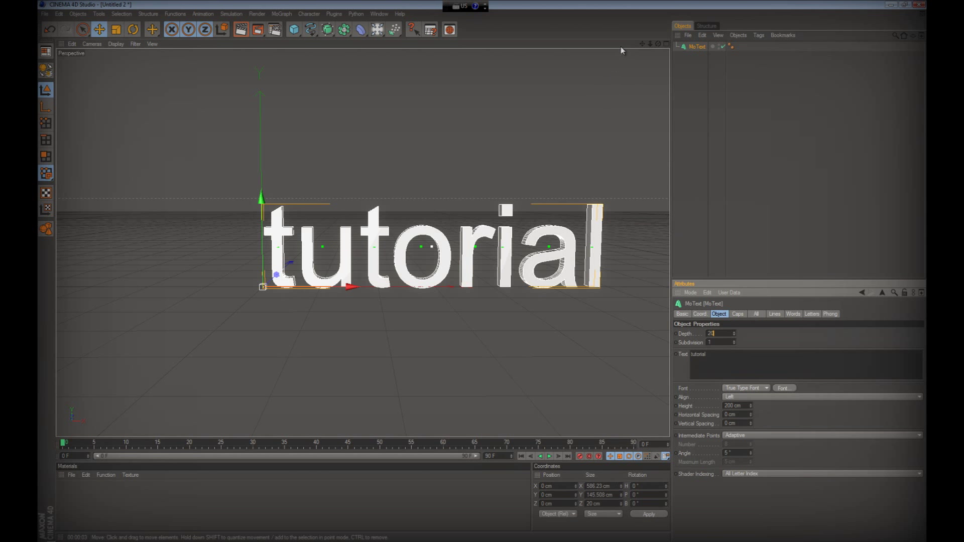
drag(643, 44, 582, 39)
drag(657, 45, 698, 198)
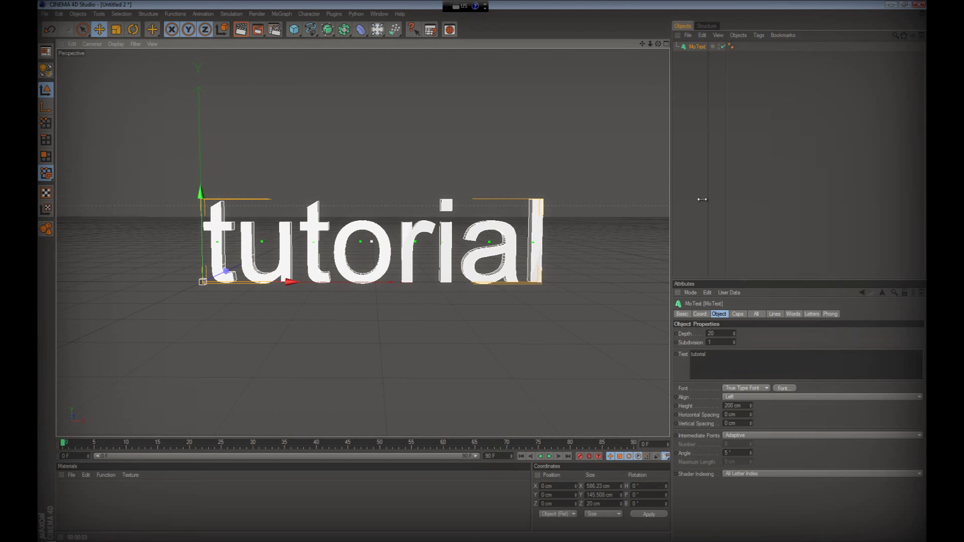
Step: Set the MoText font to EA Font v1.5 in Regular style
click(782, 389)
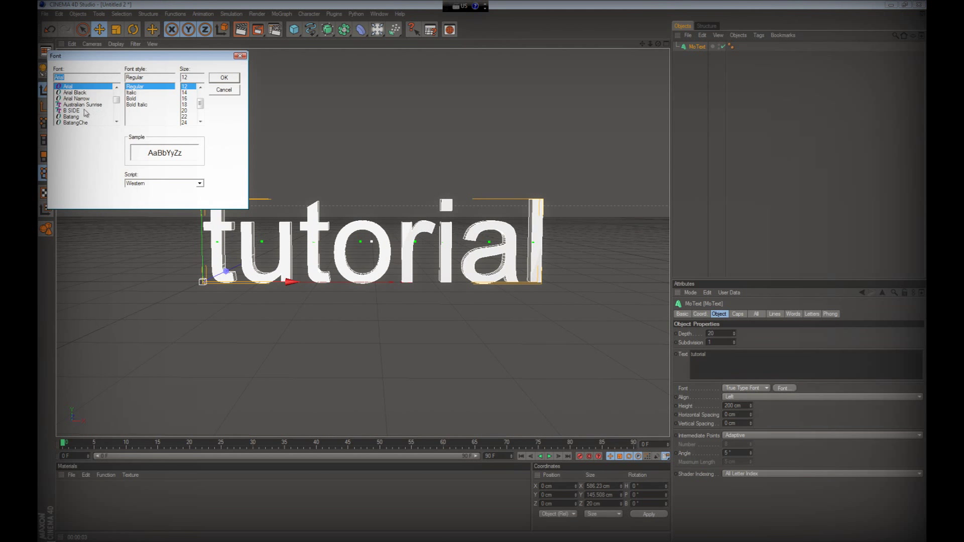
click(82, 111)
scroll(84, 106, up, 2)
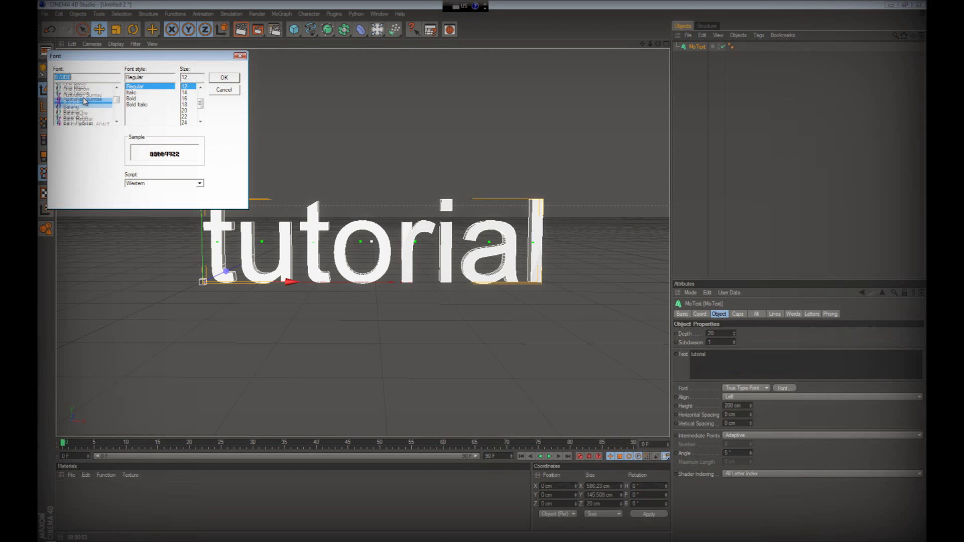
scroll(85, 100, down, 8)
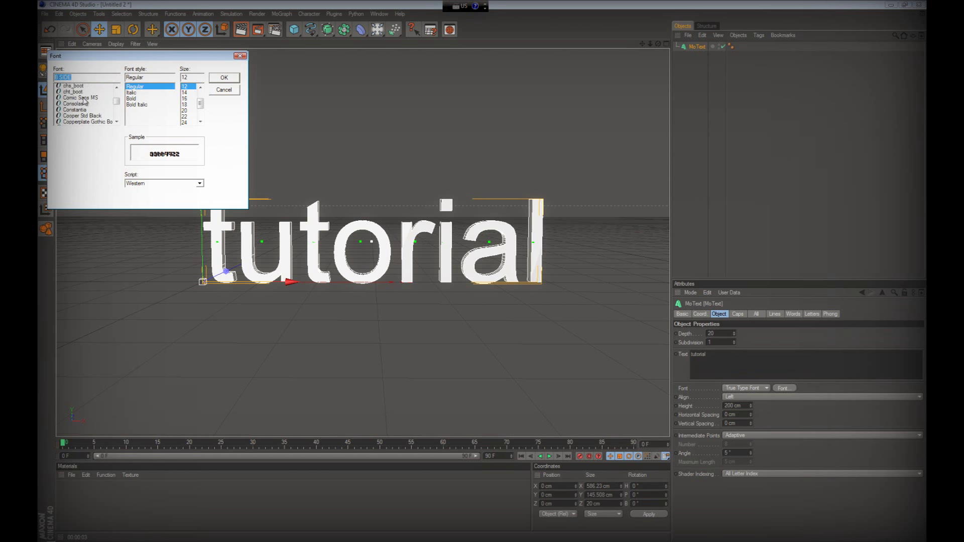
scroll(84, 101, down, 4)
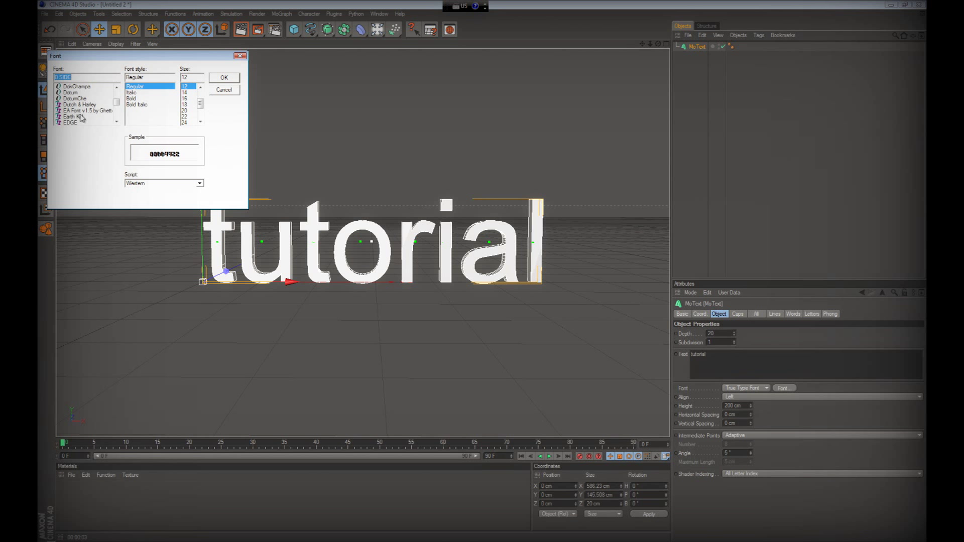
click(85, 110)
click(224, 77)
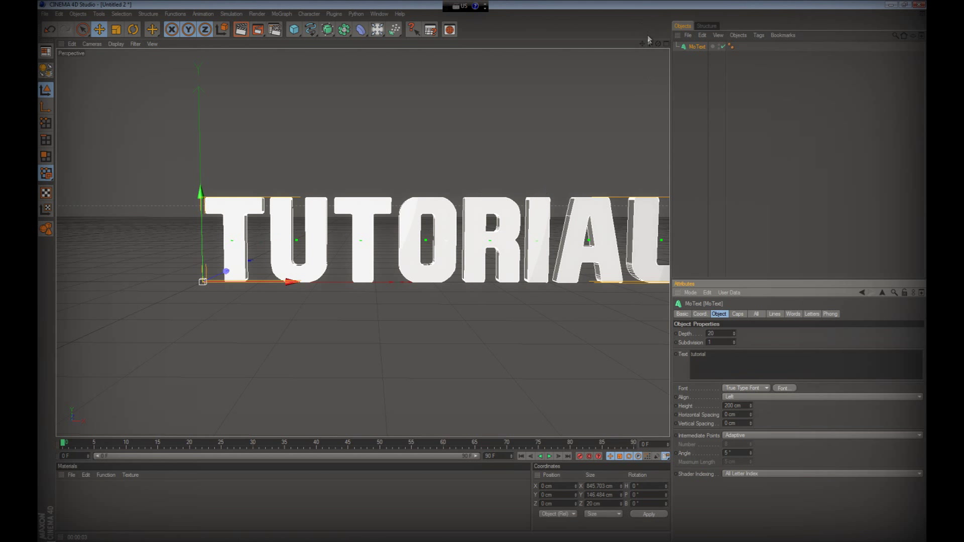
Step: Set the MoText object's extrusion depth to 73
drag(481, 275, 484, 276)
drag(650, 43, 481, 276)
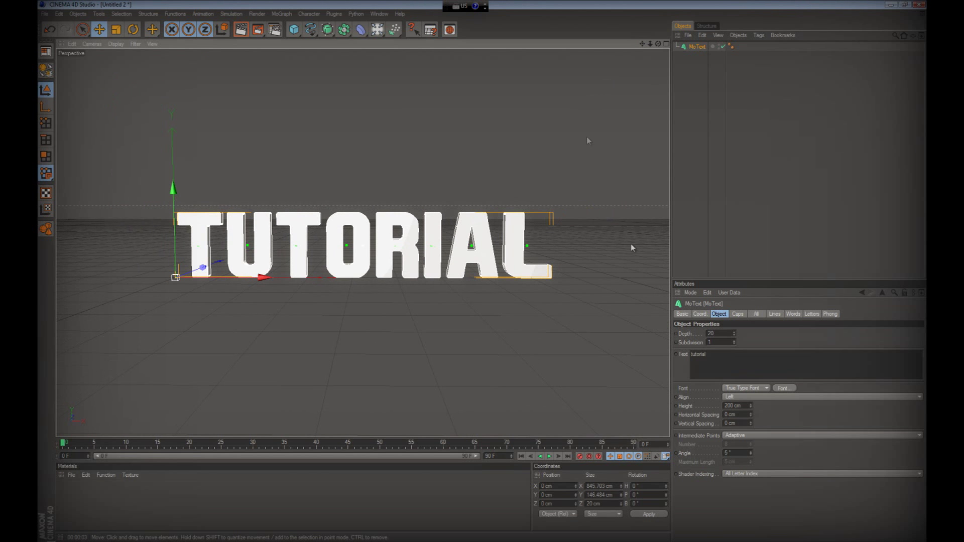
drag(740, 337, 734, 331)
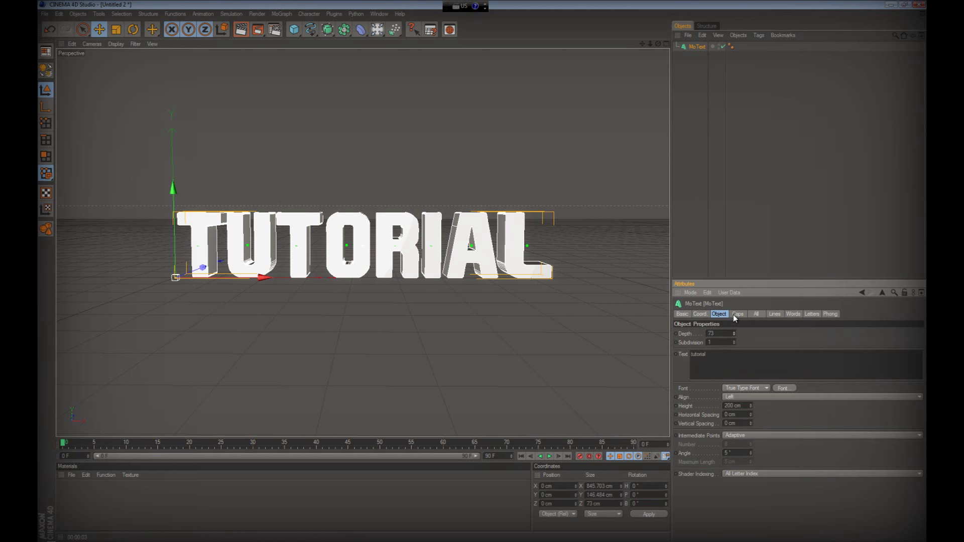
Step: Set both the start and end caps of the MoText object to Fillet Cap
click(735, 315)
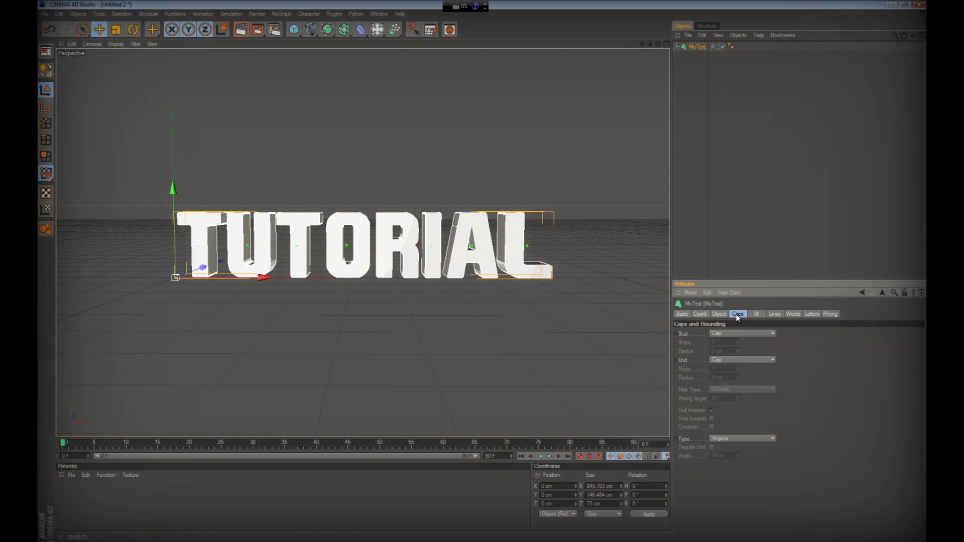
click(738, 360)
click(725, 394)
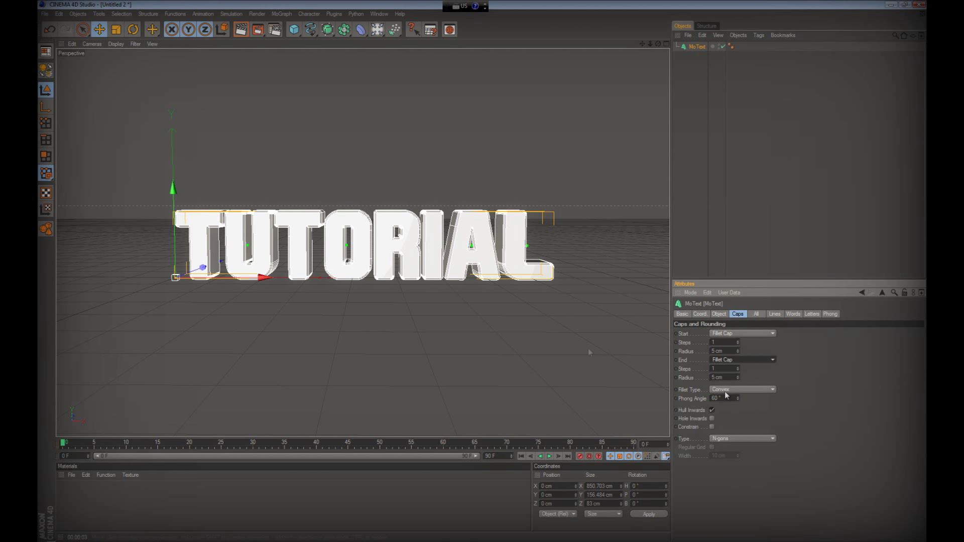
scroll(447, 268, up, 2)
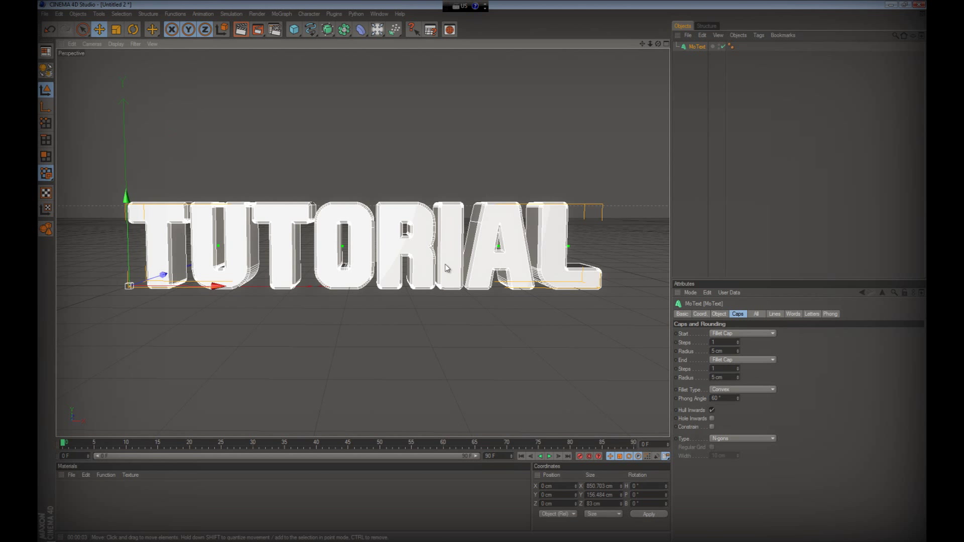
scroll(401, 272, down, 1)
scroll(355, 275, down, 2)
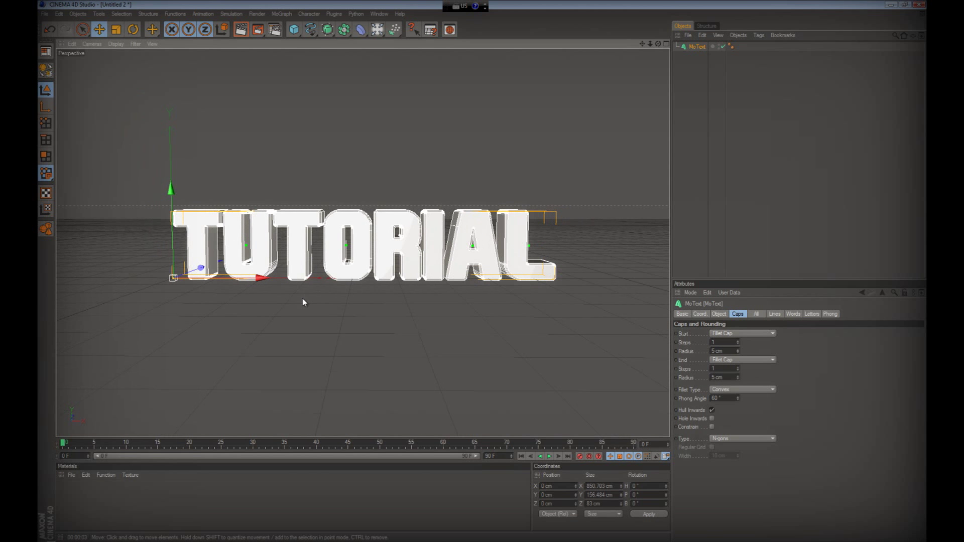
Step: Add a Plain effector to the selected MoText object
scroll(303, 298, up, 3)
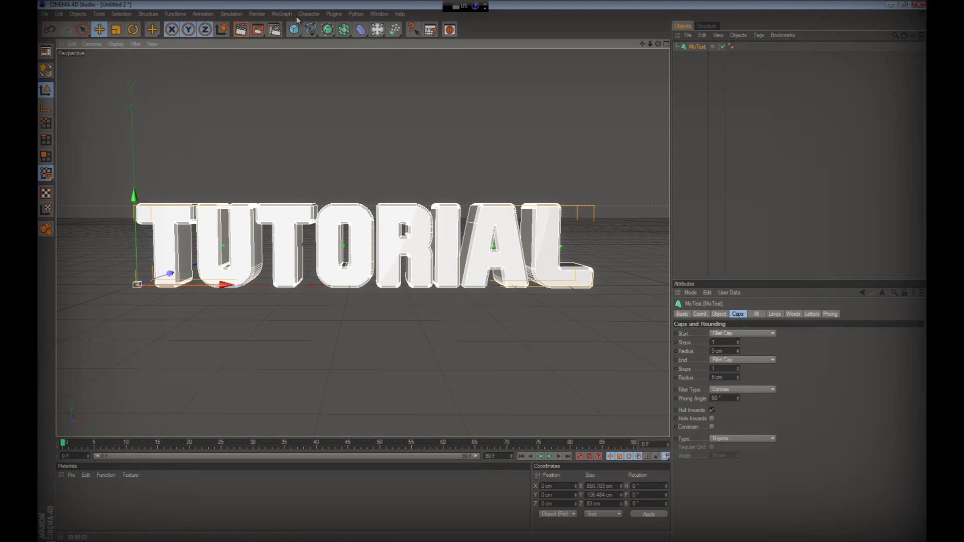
click(272, 14)
mouse_move(301, 27)
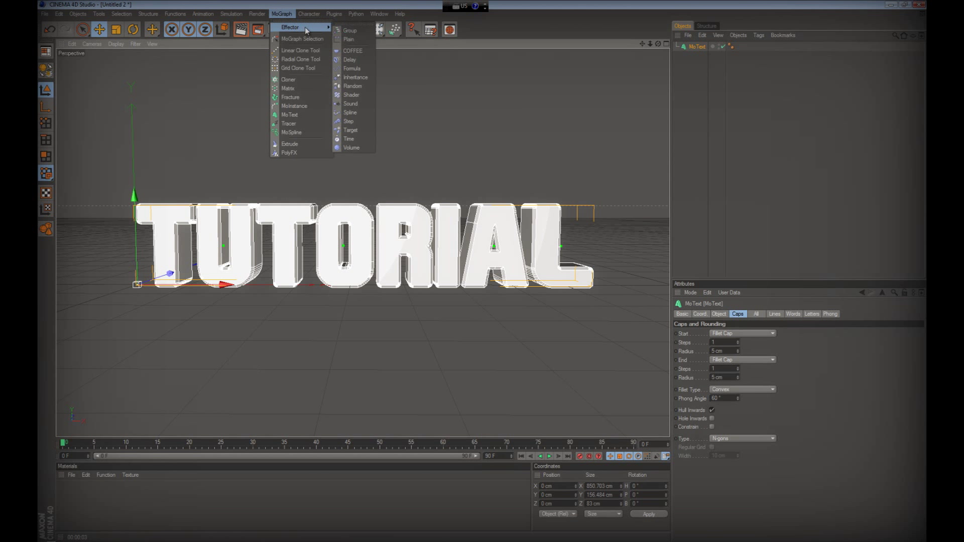
click(346, 40)
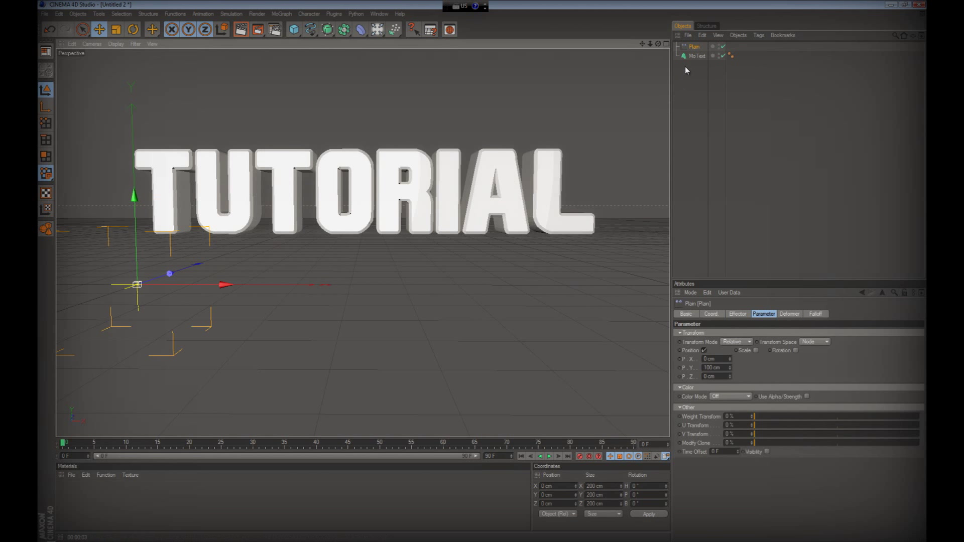
Step: Set the Plain effector's falloff shape to Box
click(816, 314)
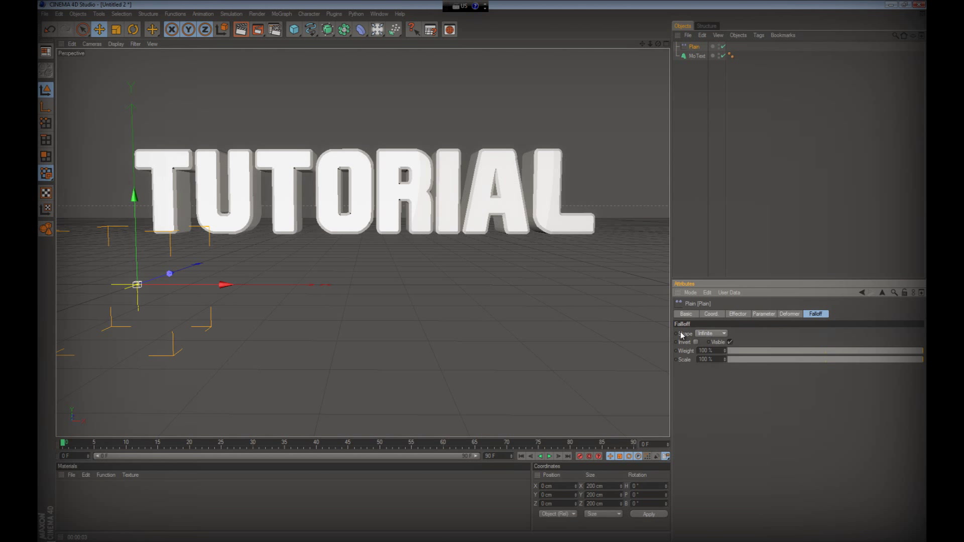
click(713, 334)
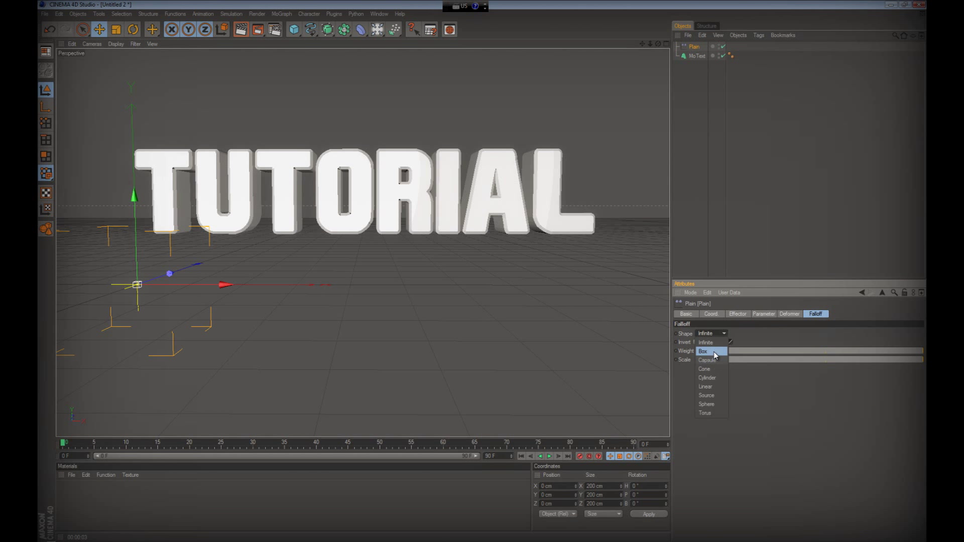
click(713, 351)
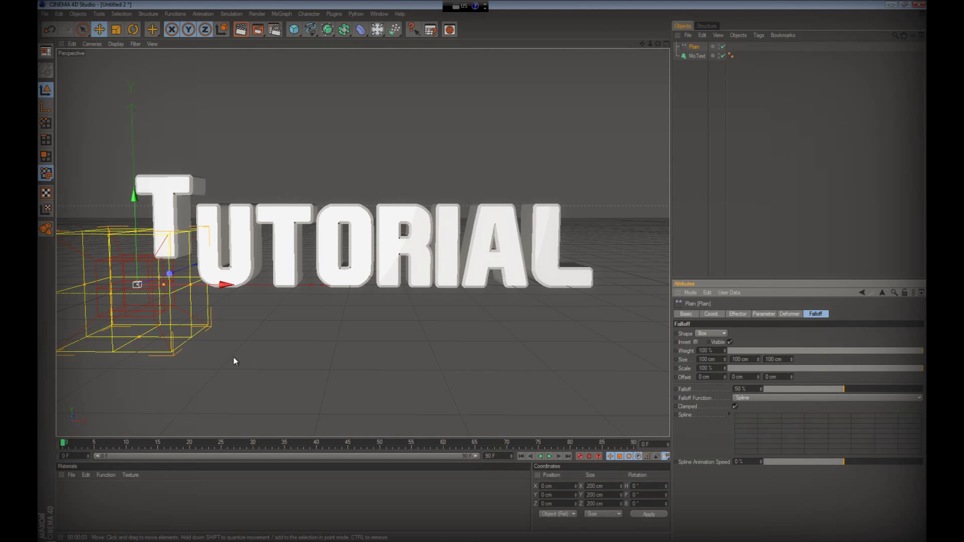
Step: Enlarge the Plain effector's falloff box to about 888 cm in X and 175 cm in Y, and move the effector to about 428 cm along X
scroll(430, 387, down, 4)
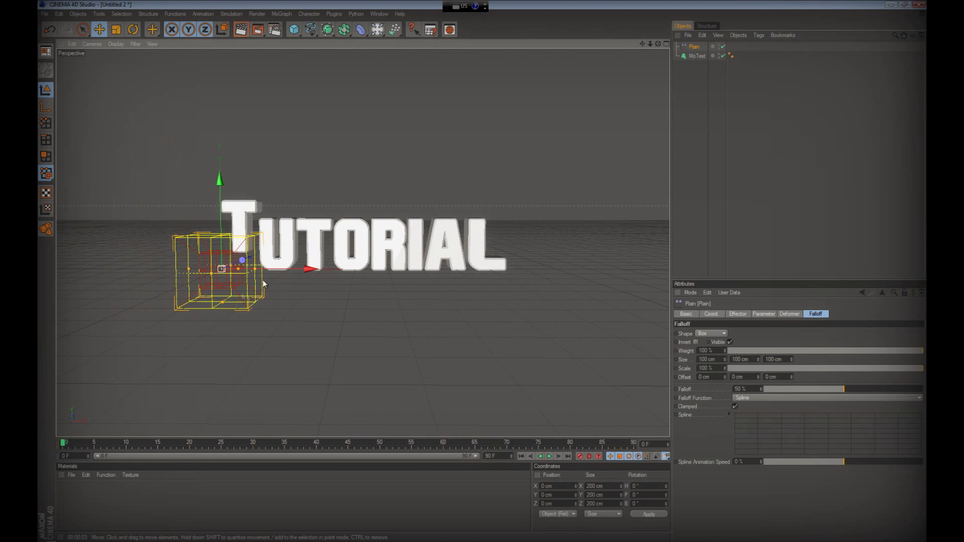
drag(257, 271, 528, 272)
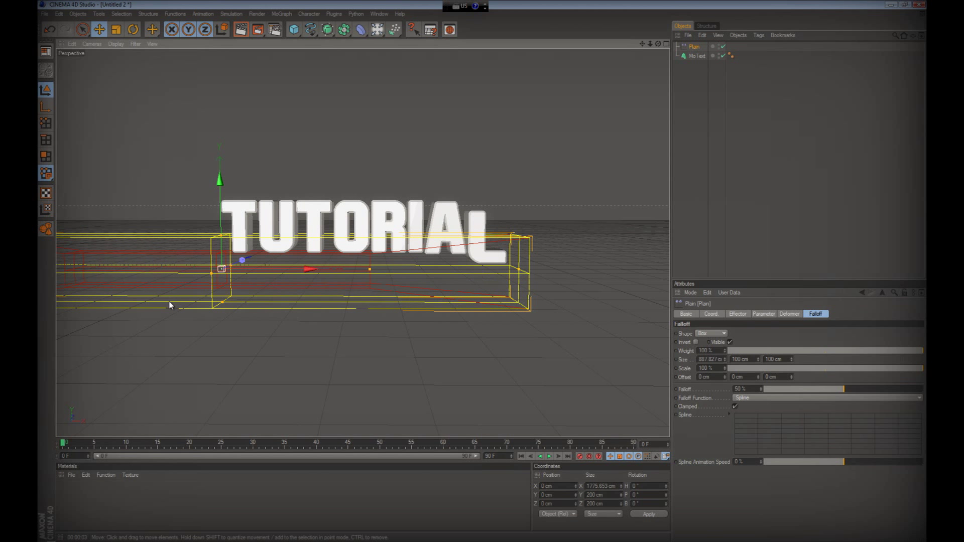
scroll(206, 291, down, 2)
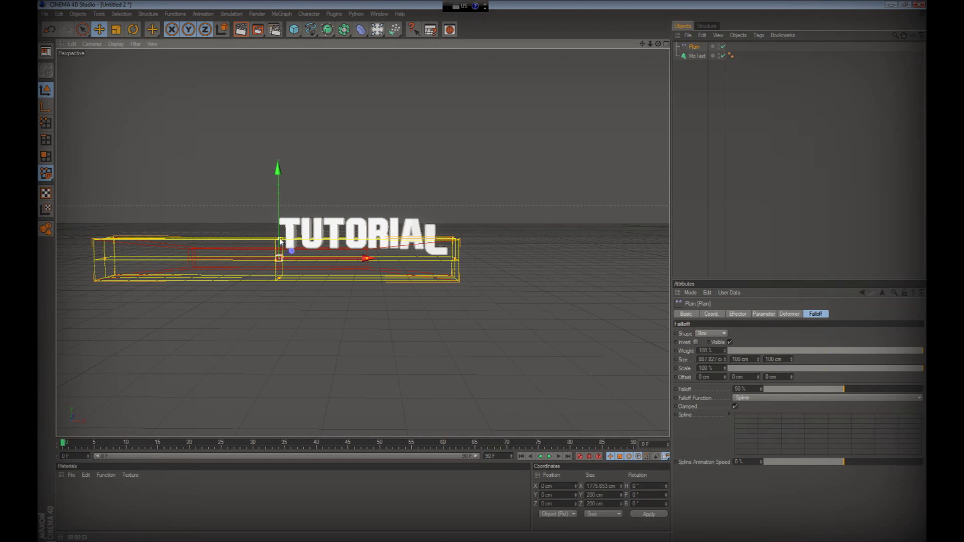
drag(279, 238, 279, 223)
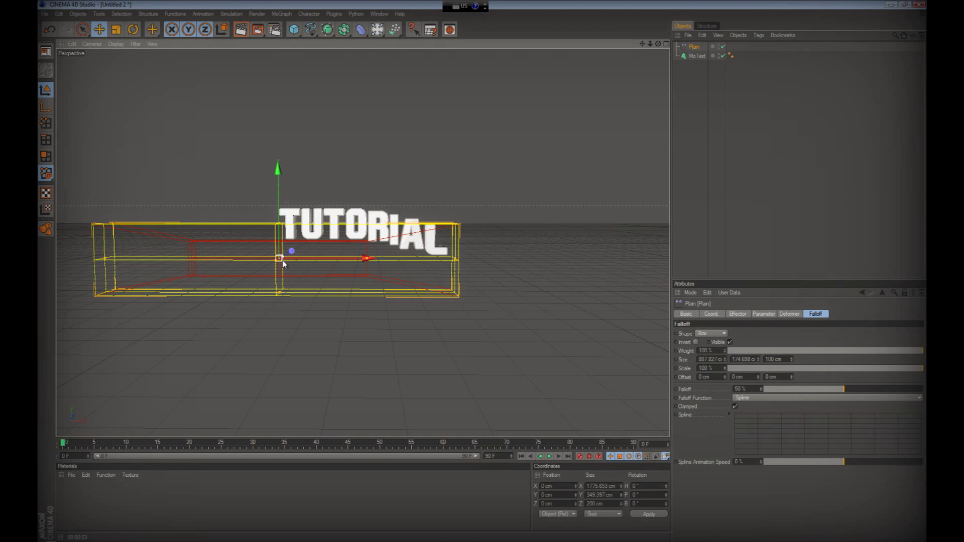
drag(369, 259, 483, 271)
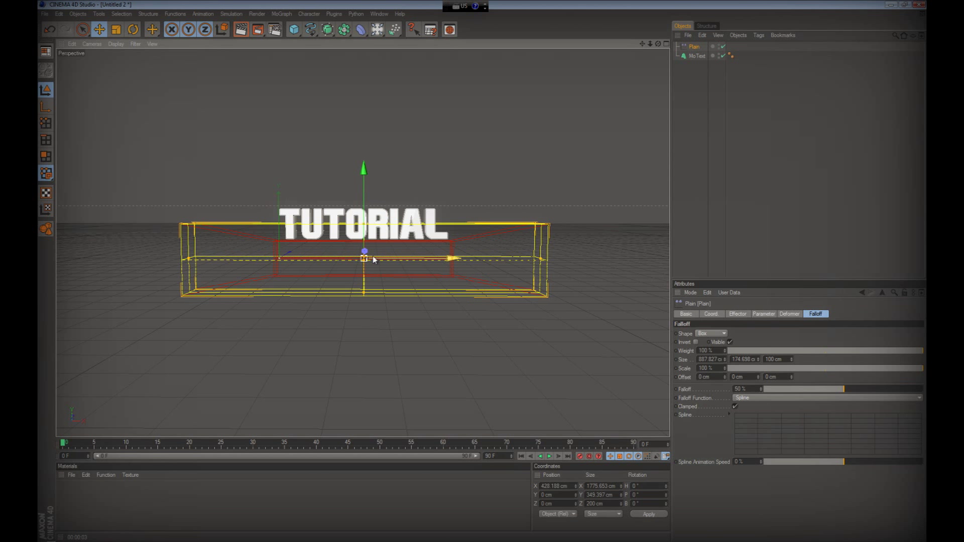
Step: Set the Plain effector's Y position offset to 0 cm and raise the effector to about 70 cm in Y
click(743, 315)
click(760, 315)
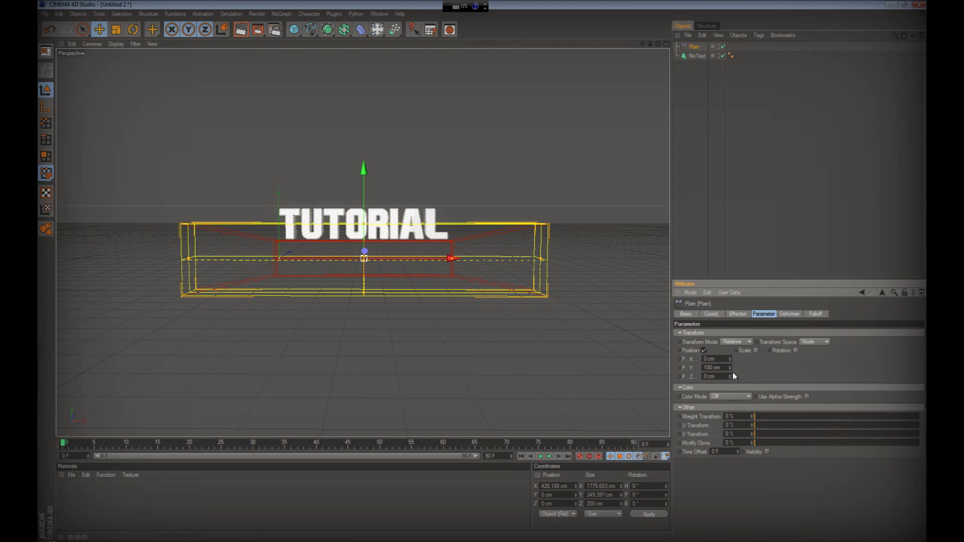
drag(731, 369, 731, 369)
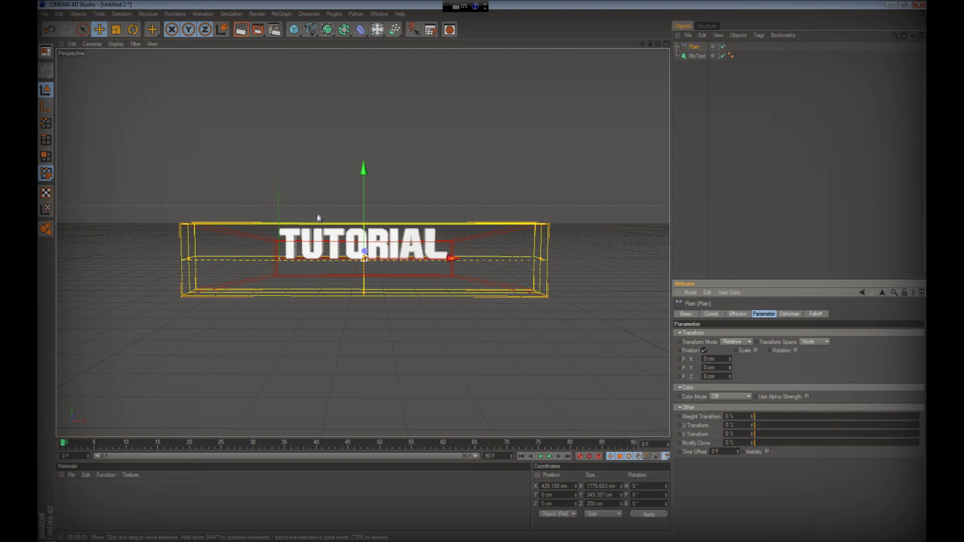
drag(362, 197, 363, 183)
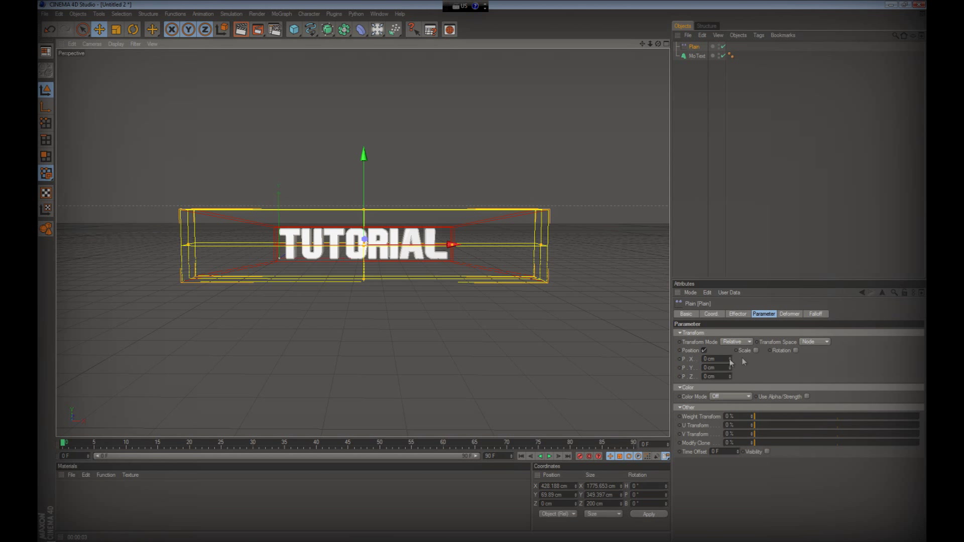
Step: Set the Plain effector's Z position offset to -3601 cm and move the effector to about 449 cm along X
drag(729, 358, 731, 361)
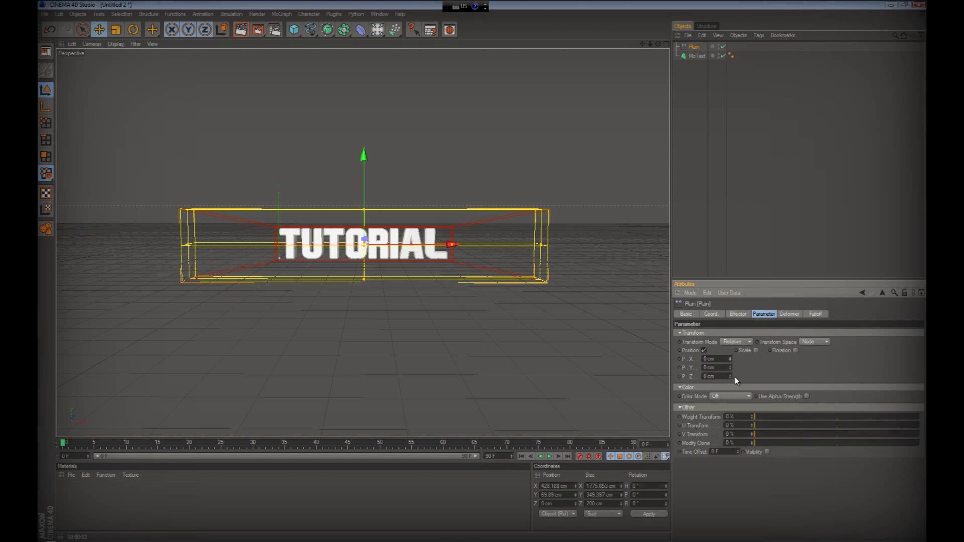
mouse_move(730, 377)
mouse_down()
mouse_move(732, 369)
mouse_move(730, 385)
mouse_move(732, 375)
mouse_up()
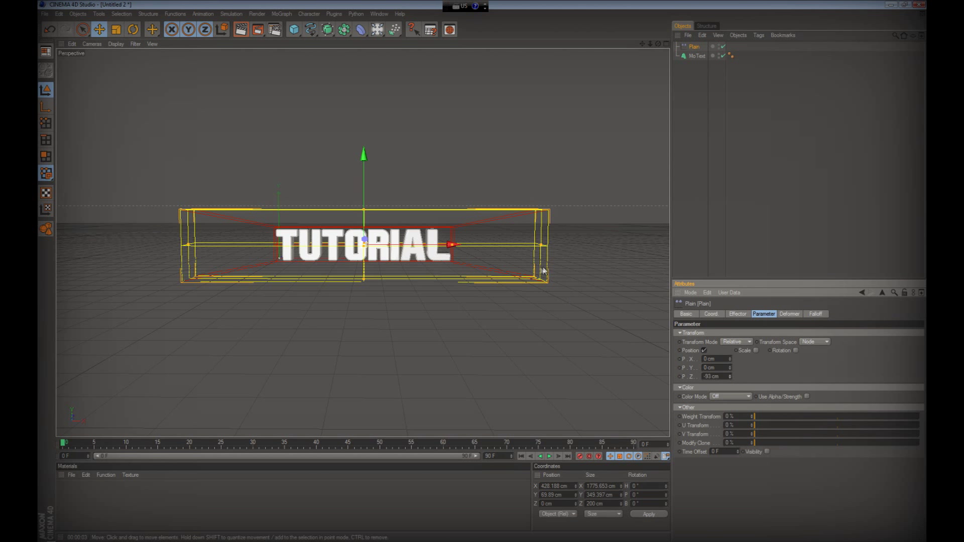
drag(452, 245, 295, 245)
mouse_move(481, 275)
mouse_down()
mouse_move(491, 276)
mouse_move(481, 270)
mouse_up()
mouse_move(729, 374)
mouse_down()
mouse_move(729, 365)
mouse_move(729, 472)
mouse_move(729, 382)
mouse_move(719, 426)
mouse_move(731, 375)
mouse_up()
drag(261, 240, 482, 272)
scroll(402, 221, up, 8)
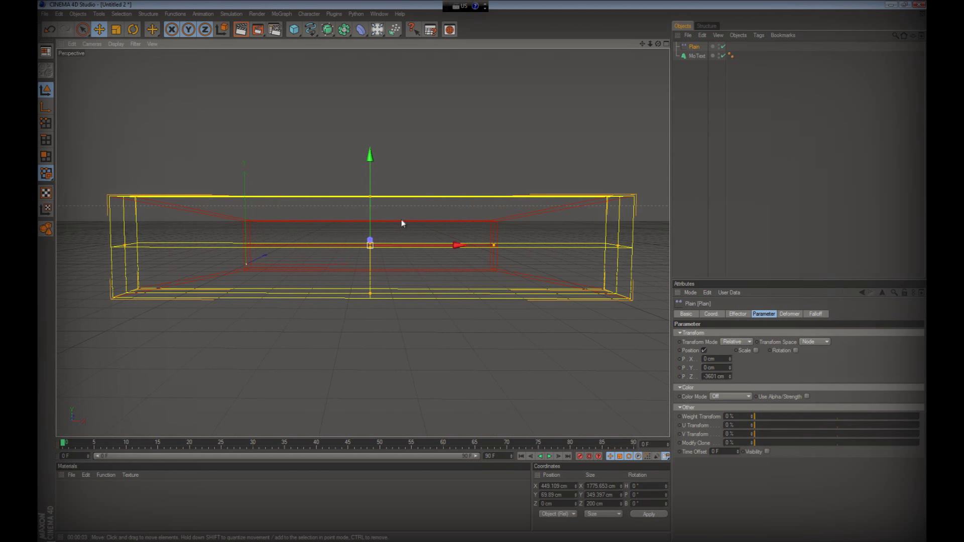
scroll(402, 221, down, 4)
scroll(402, 221, up, 4)
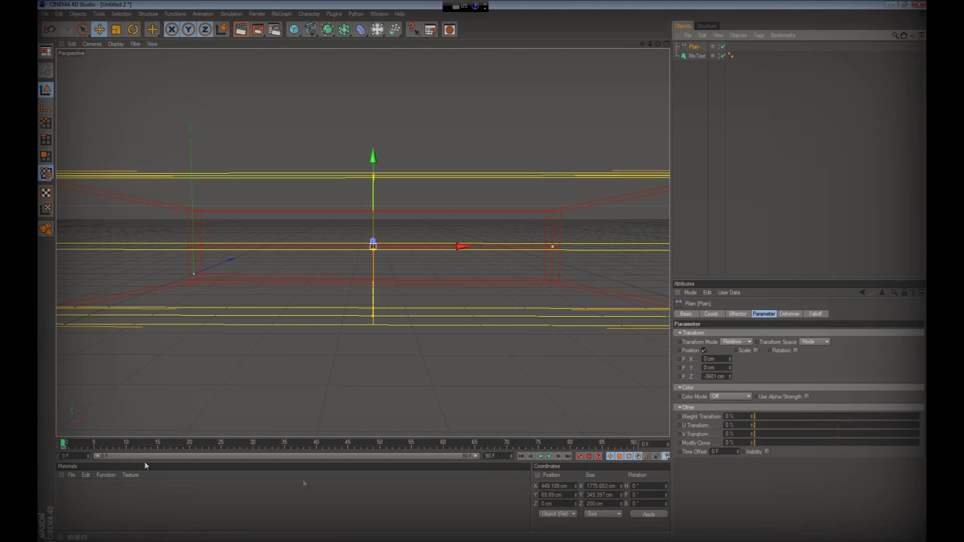
Step: At frame 60, move the Plain effector to about 1750 cm along X and record a keyframe
drag(64, 445, 441, 403)
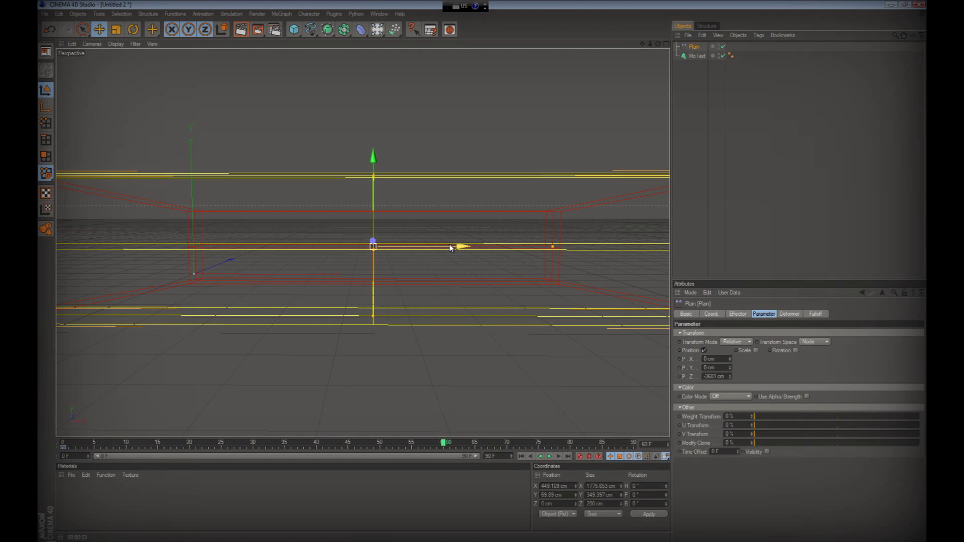
drag(433, 248, 483, 274)
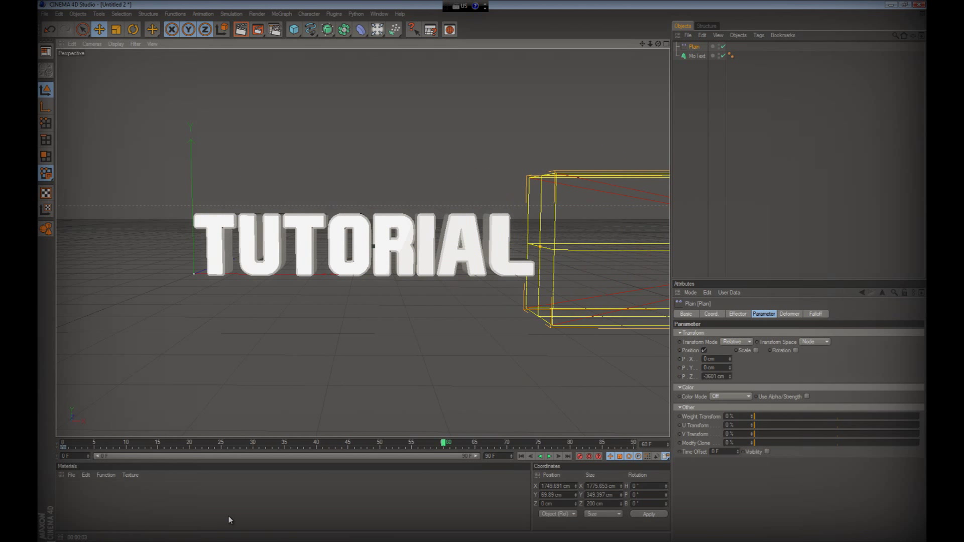
click(580, 457)
Step: Play the animation from the start to check how the letters fly in, and move the playhead to frame 55
click(521, 456)
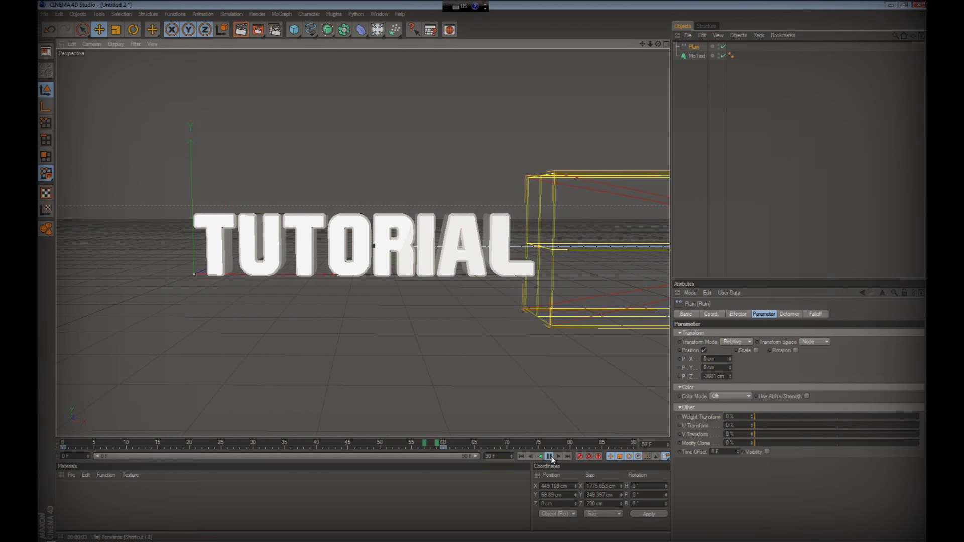
click(549, 456)
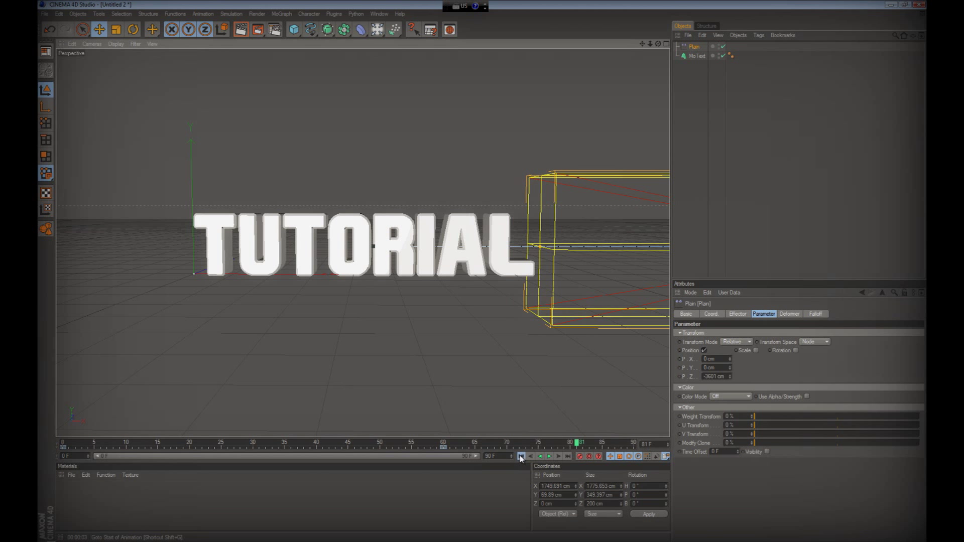
click(520, 455)
click(550, 456)
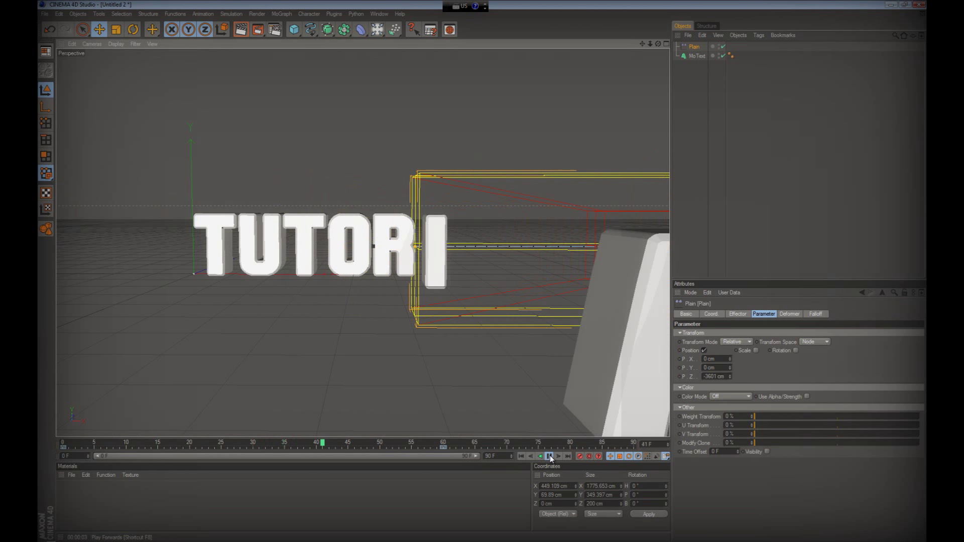
click(550, 456)
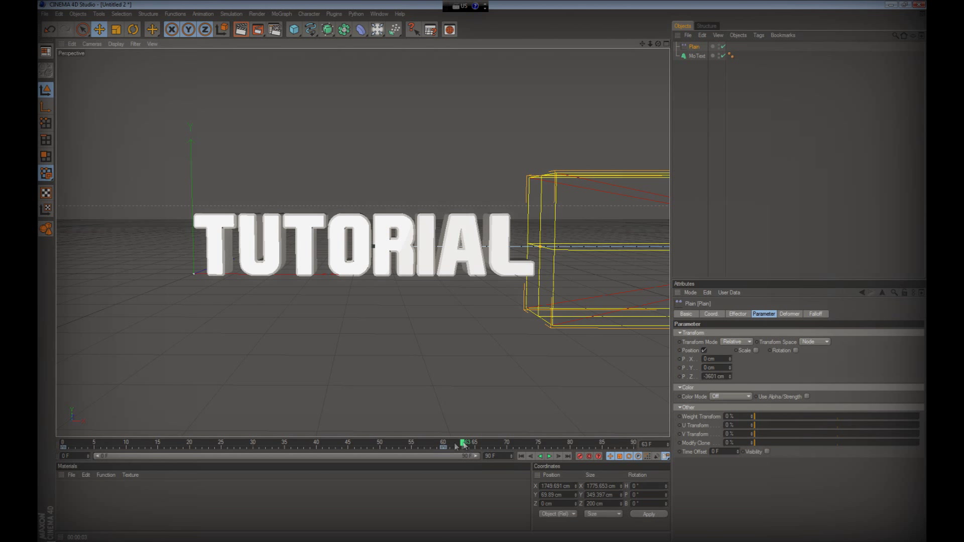
drag(463, 445, 411, 442)
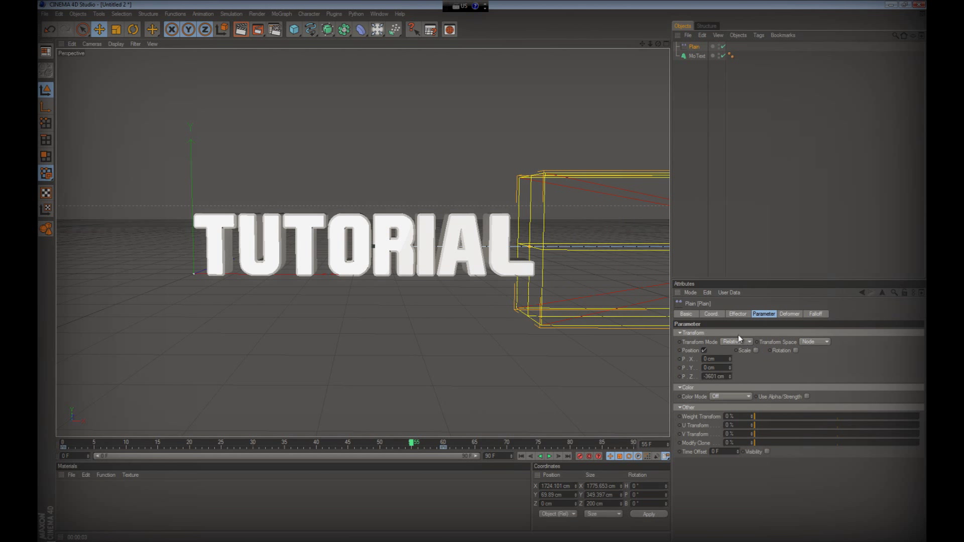
Step: Enable the Plain effector's rotation with H 37°, P -28° and B 35°, preview the animation, and move the playhead to frame 54
click(796, 350)
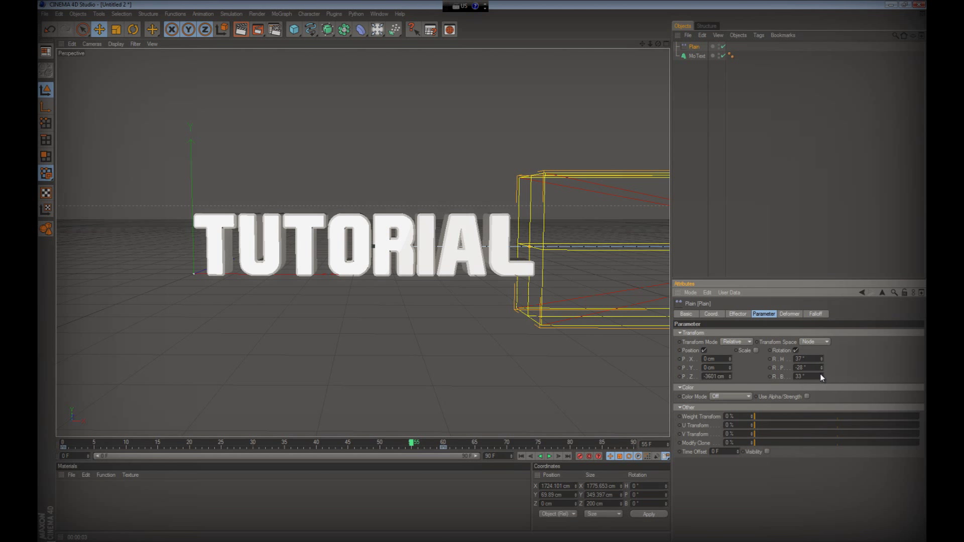
double_click(822, 375)
click(525, 456)
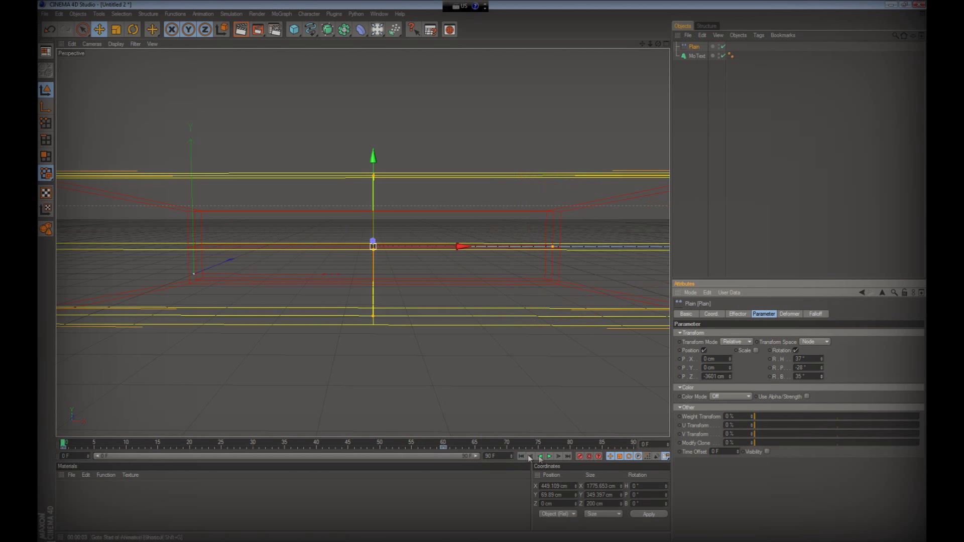
click(551, 457)
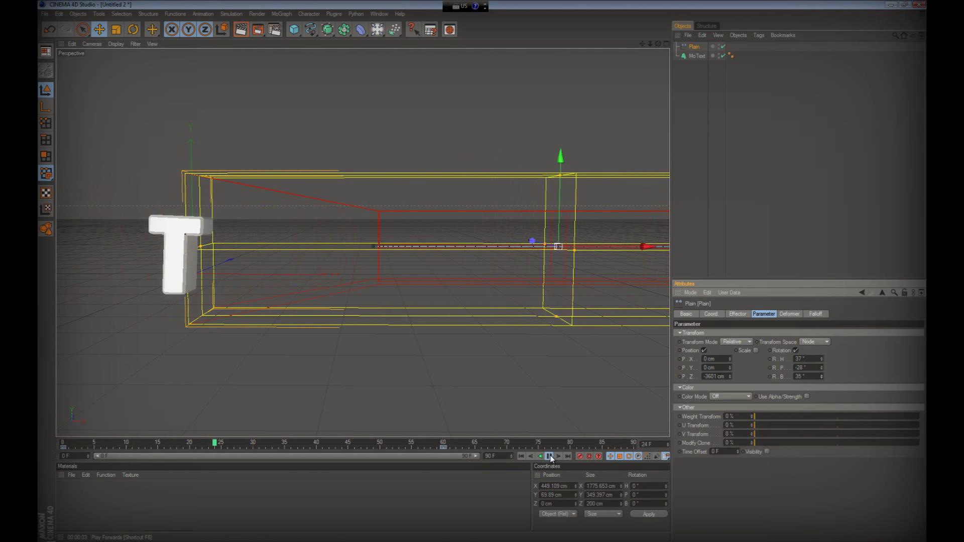
click(550, 457)
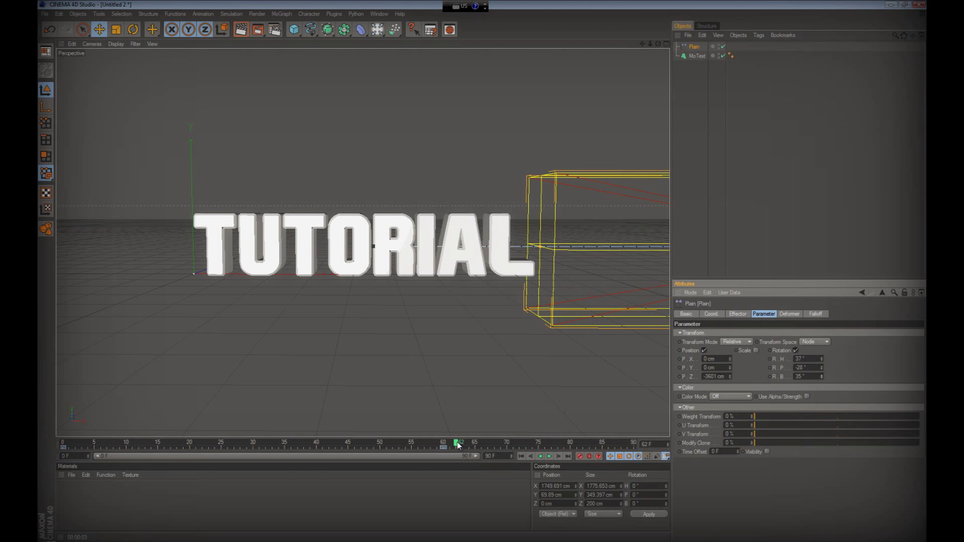
drag(458, 444, 406, 355)
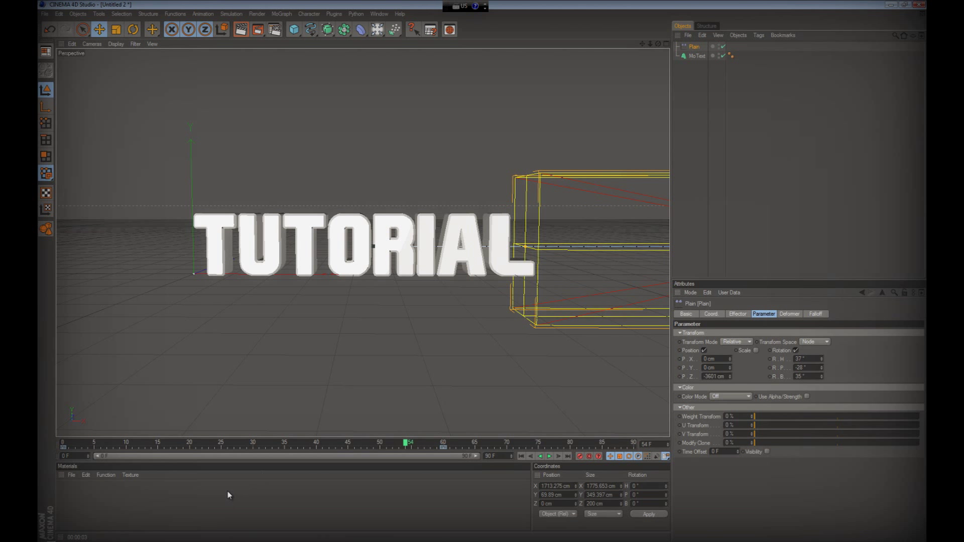
Step: Create a new material and load a Gradient shader as the texture of its Color channel
double_click(109, 499)
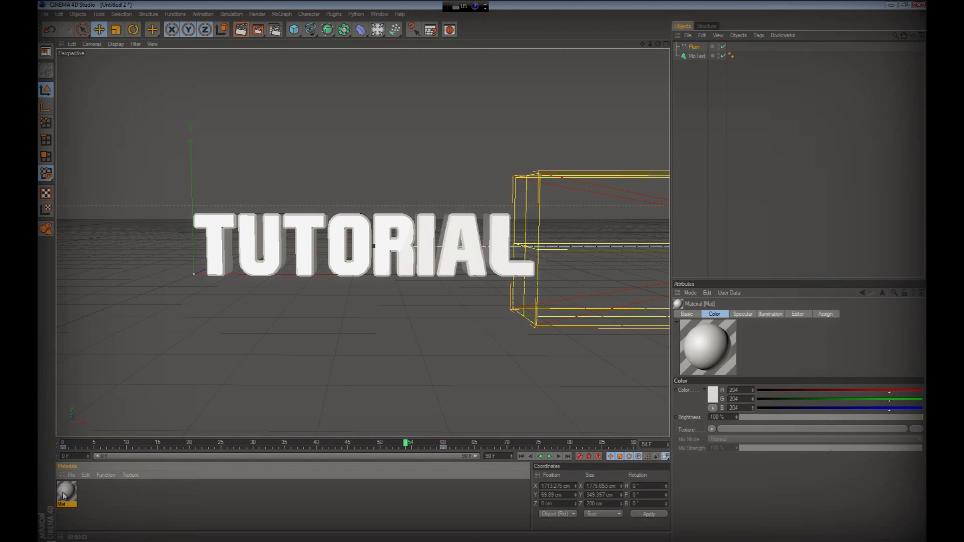
double_click(65, 495)
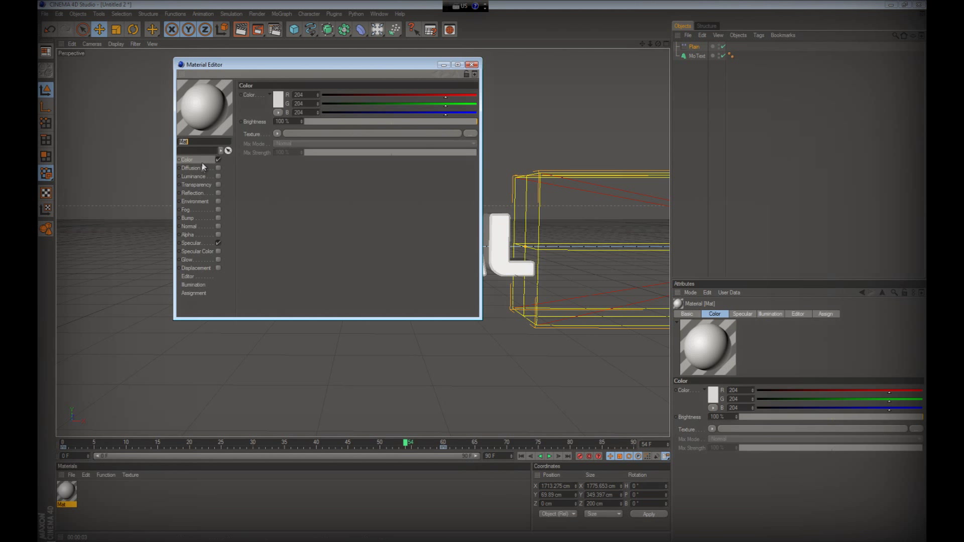
click(276, 97)
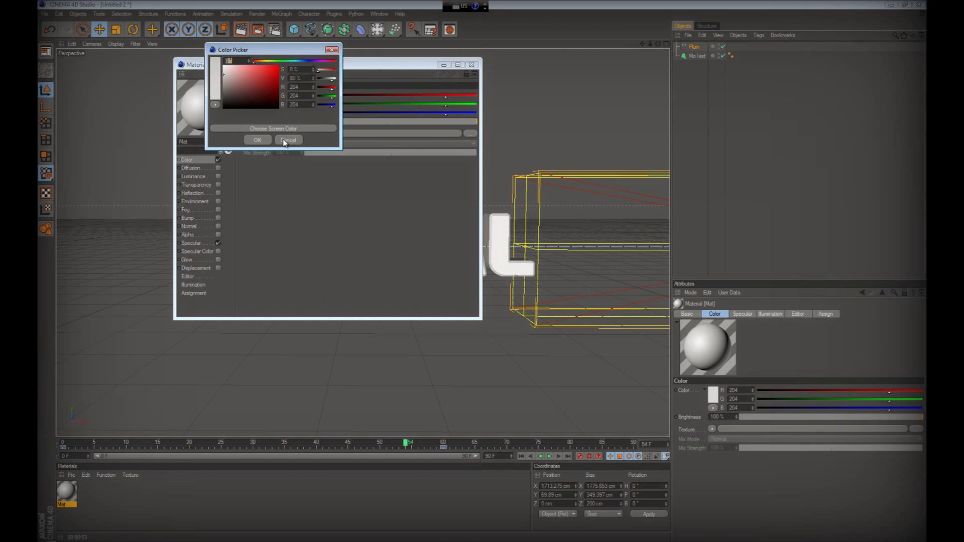
click(285, 140)
click(276, 134)
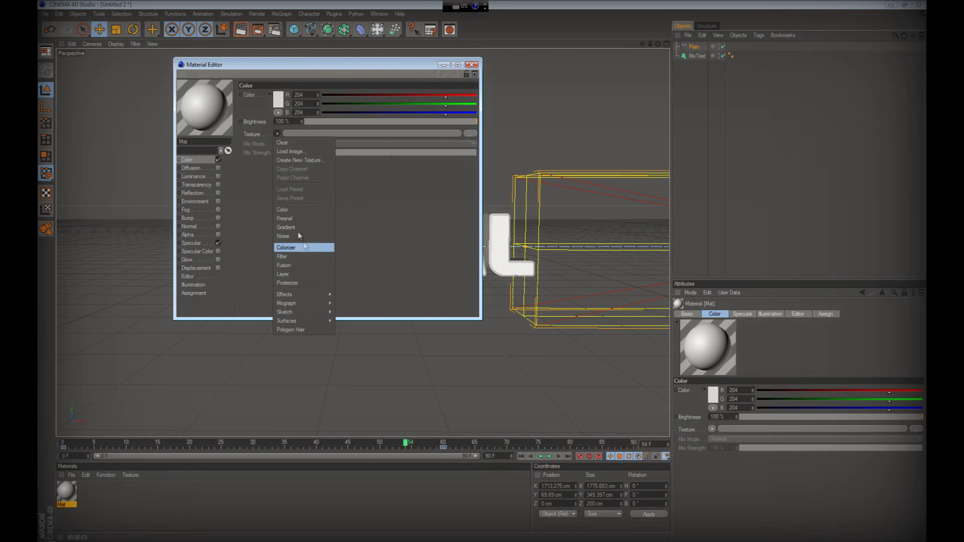
click(286, 227)
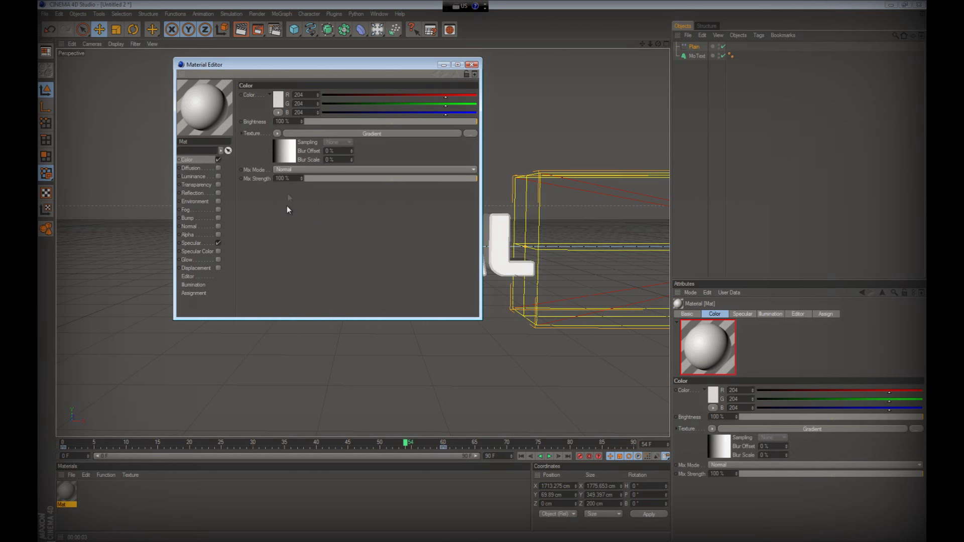
Step: Set the material's gradient shader type to 2D - Circular
click(285, 151)
click(283, 175)
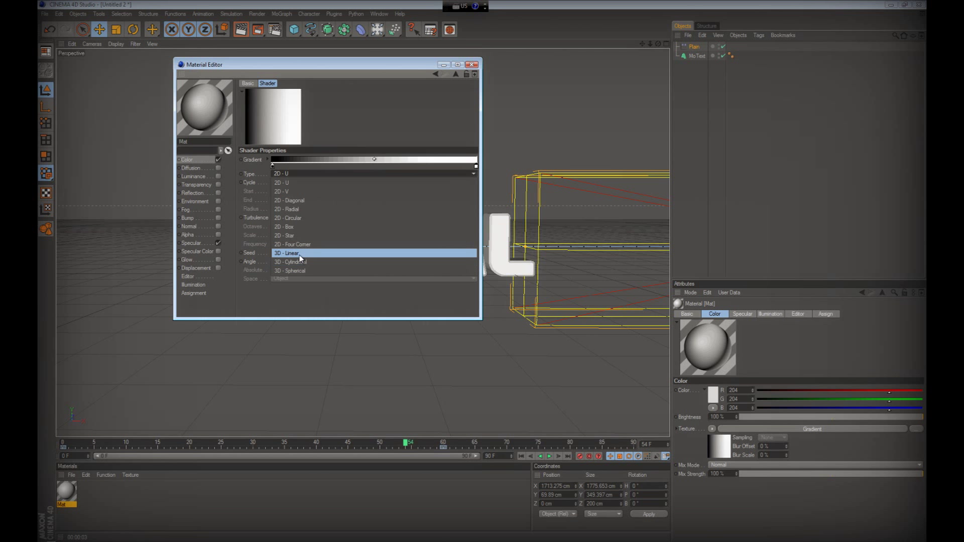
click(299, 218)
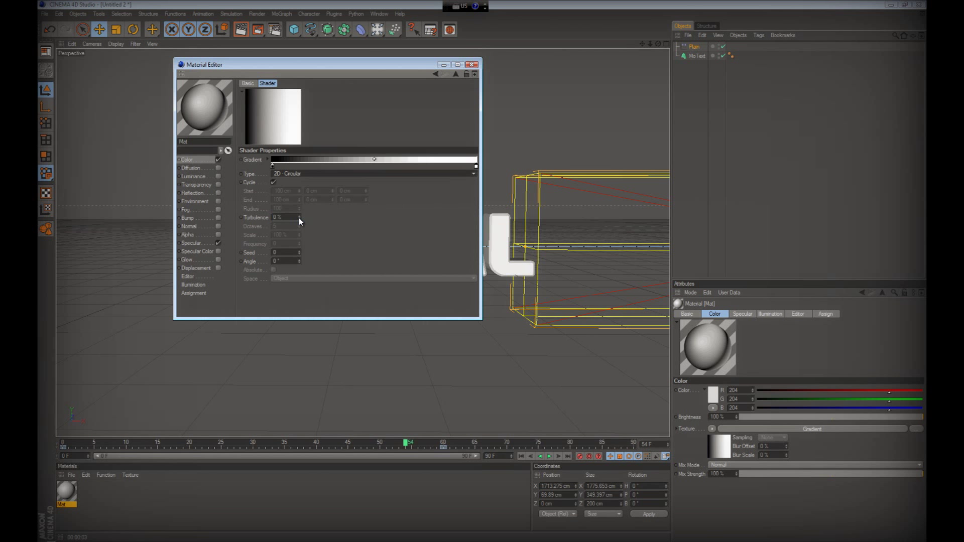
Step: Recolor the gradient's start knot to very dark grey and its end knot to near black, and close the material editor
double_click(272, 169)
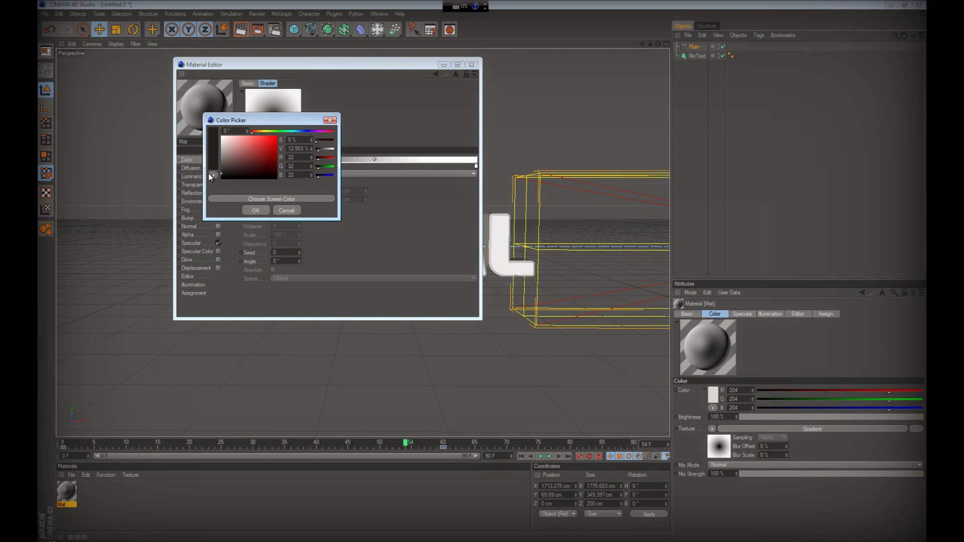
click(255, 211)
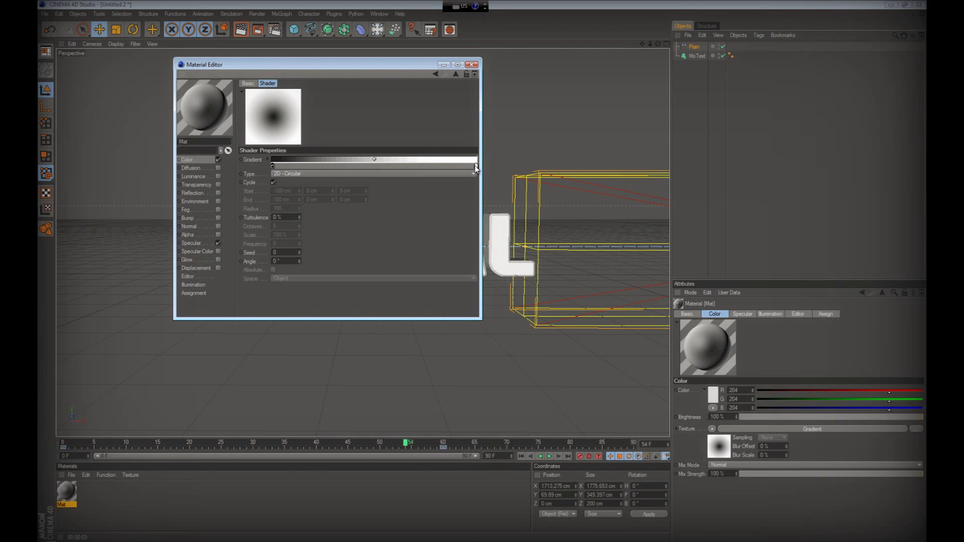
double_click(476, 167)
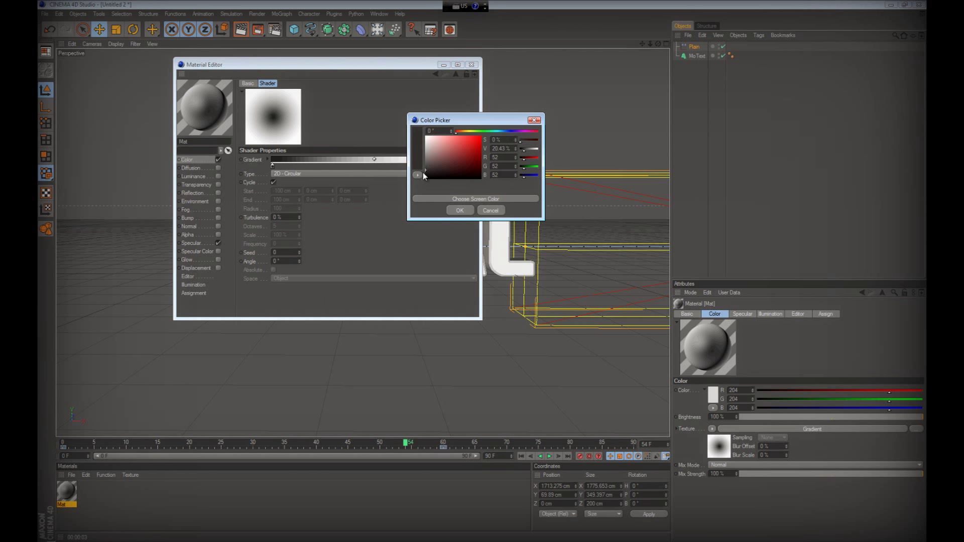
click(461, 211)
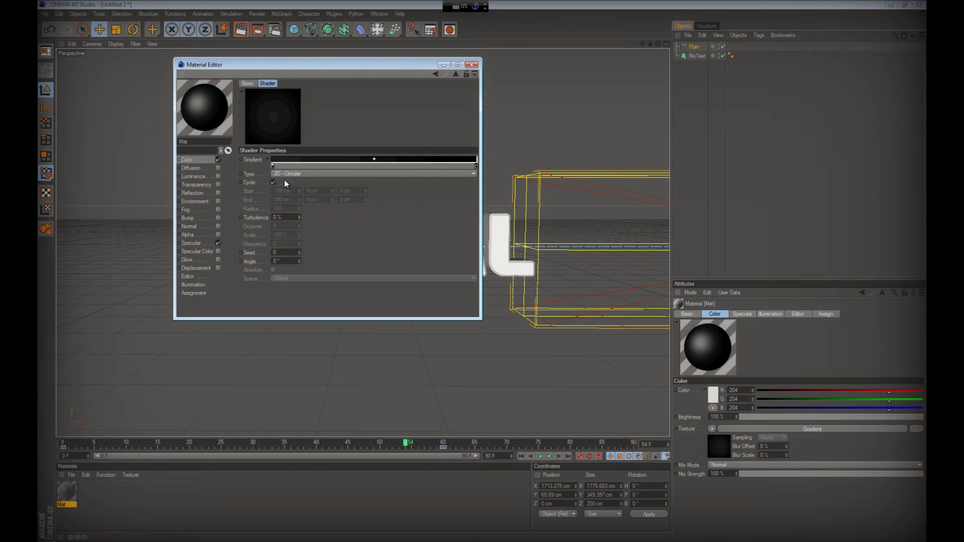
click(472, 65)
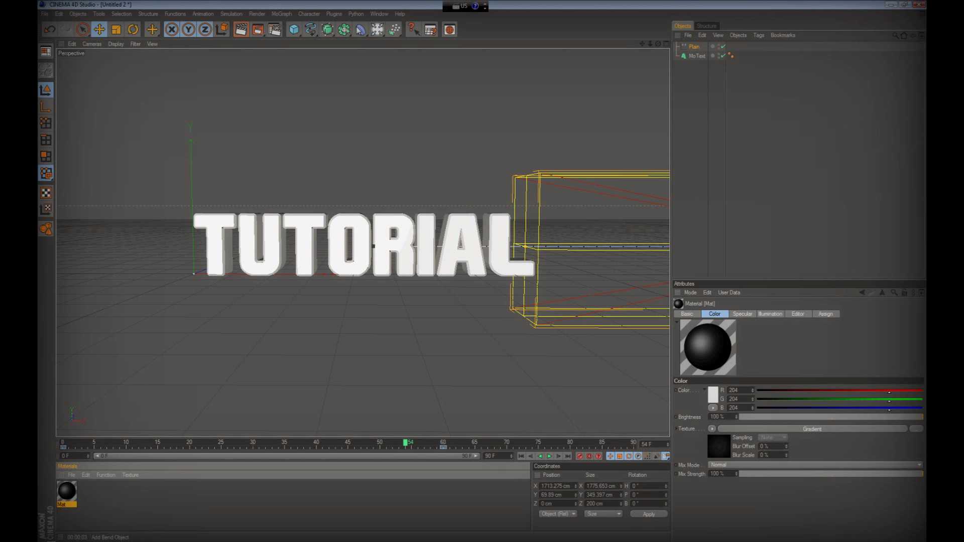
Step: Add a Background object, apply the dark gradient material to it, and render the view to check it
click(378, 30)
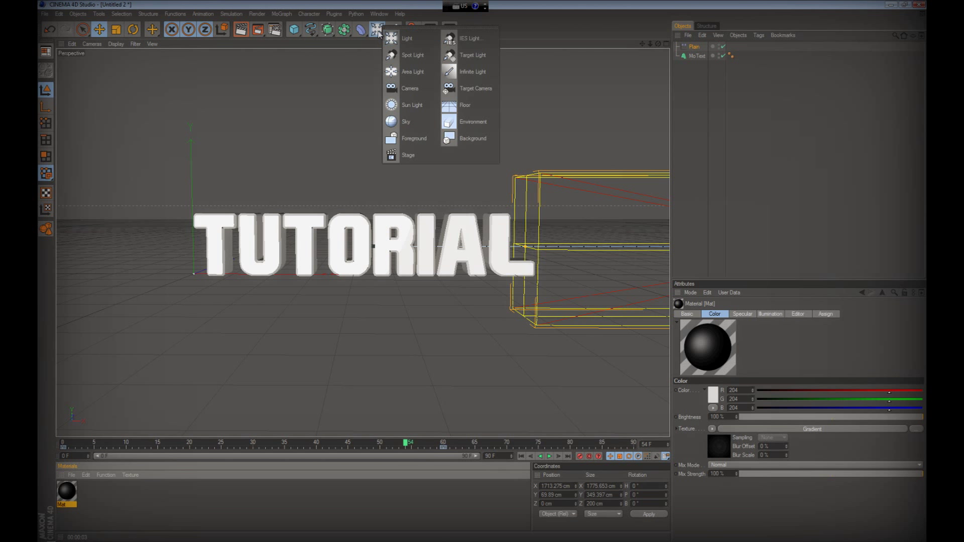
click(452, 139)
drag(68, 494, 705, 47)
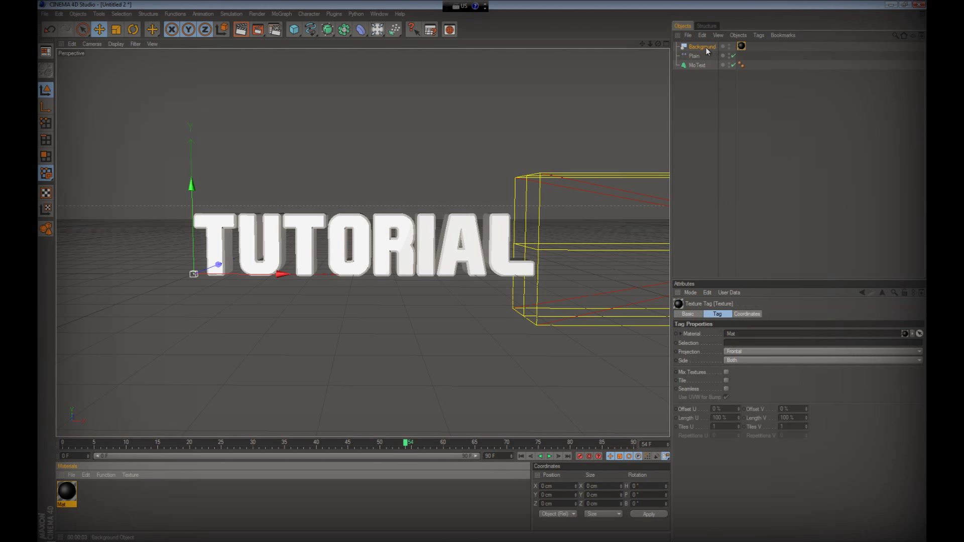
click(241, 29)
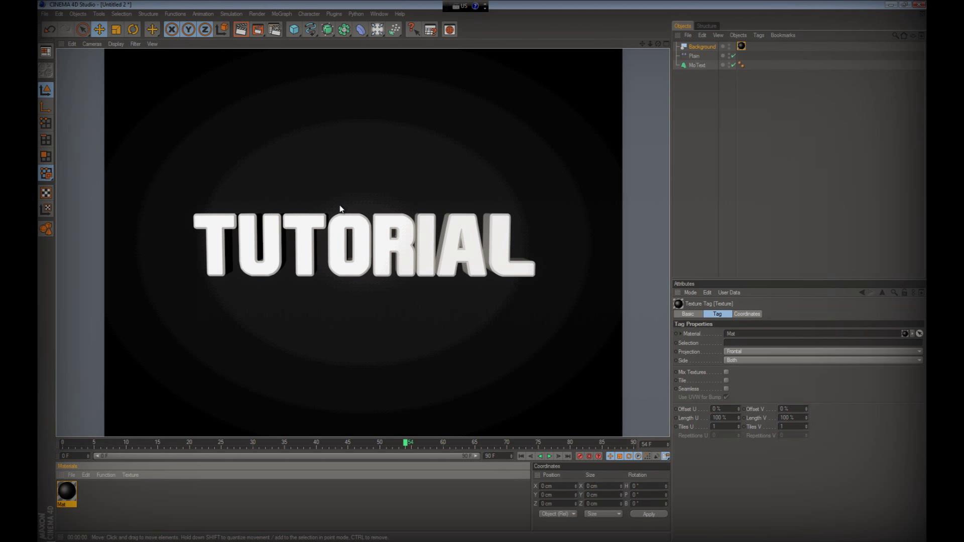
click(358, 254)
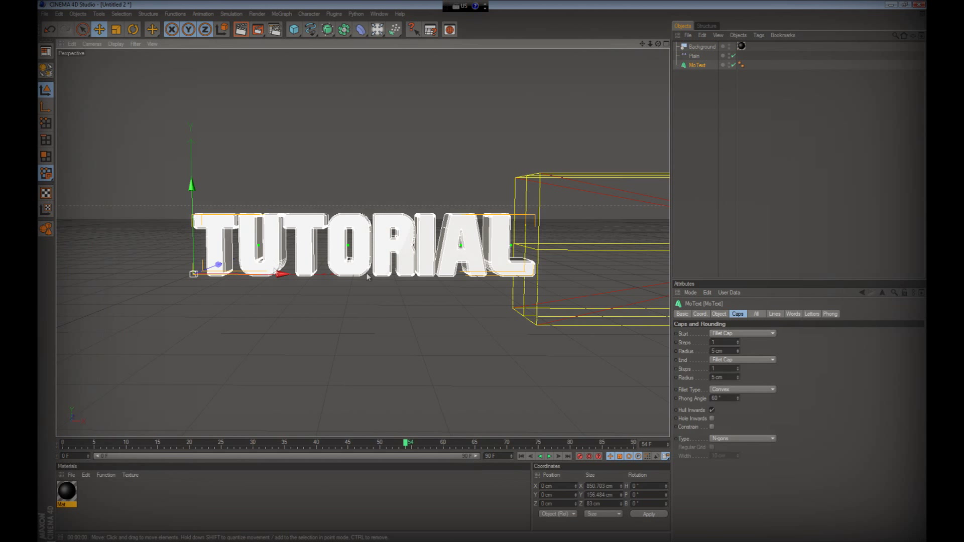
Step: Create a second material for the text and set its Color channel to pure black
double_click(153, 508)
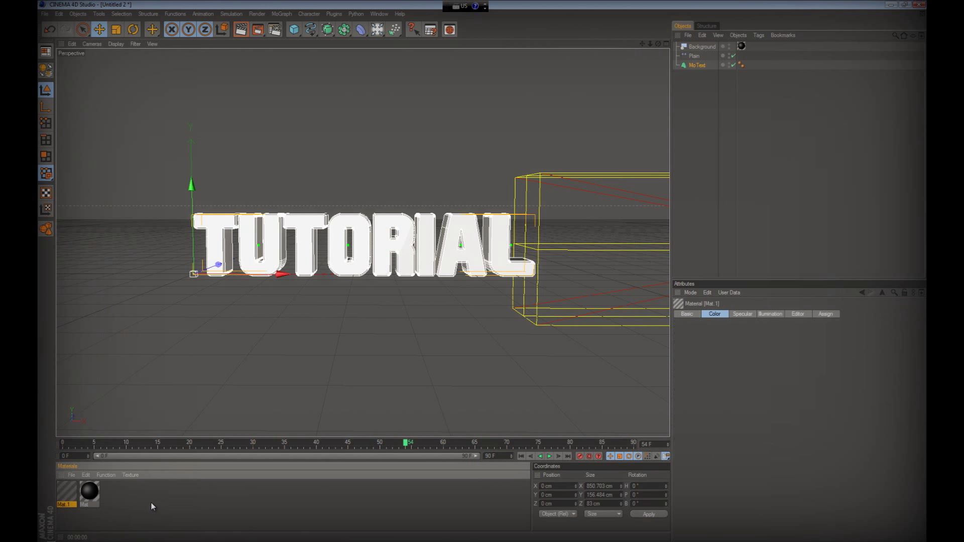
double_click(67, 491)
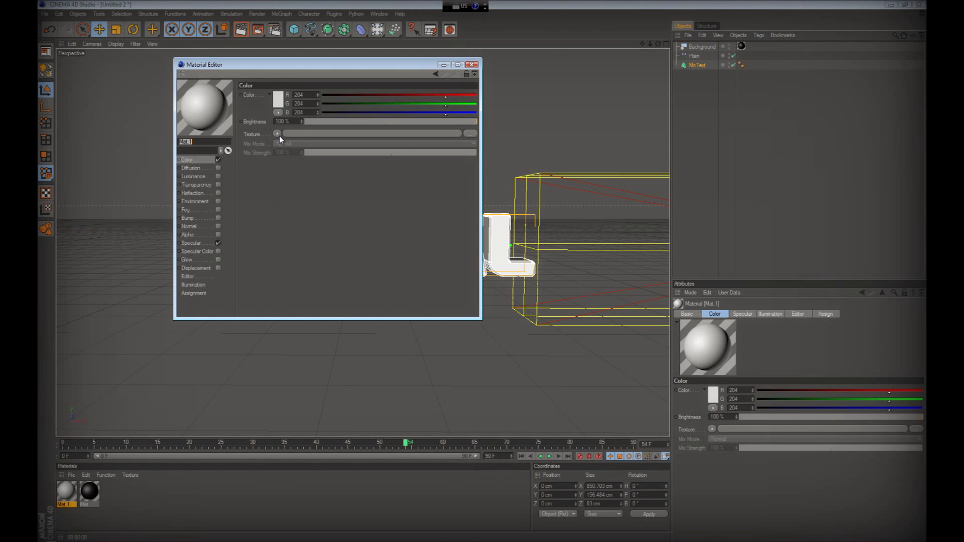
click(279, 98)
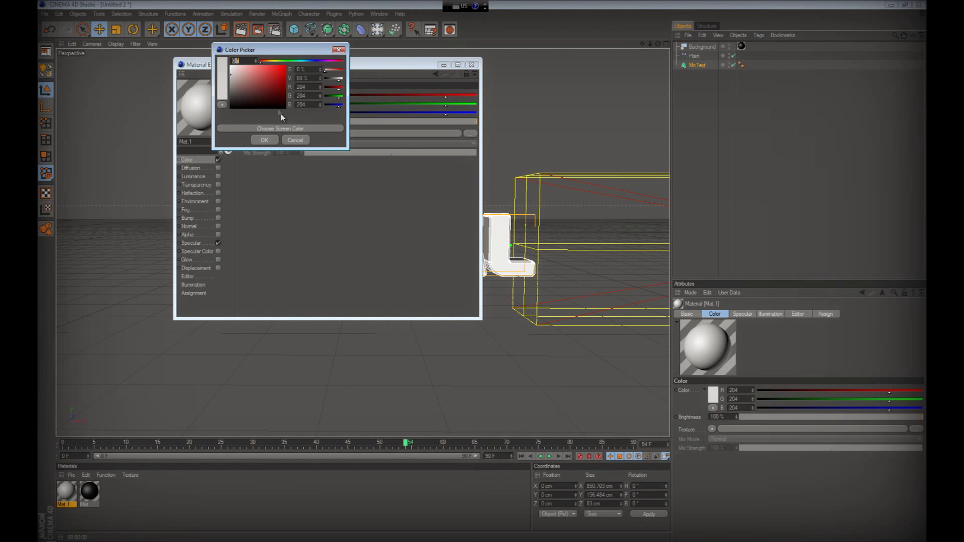
click(265, 140)
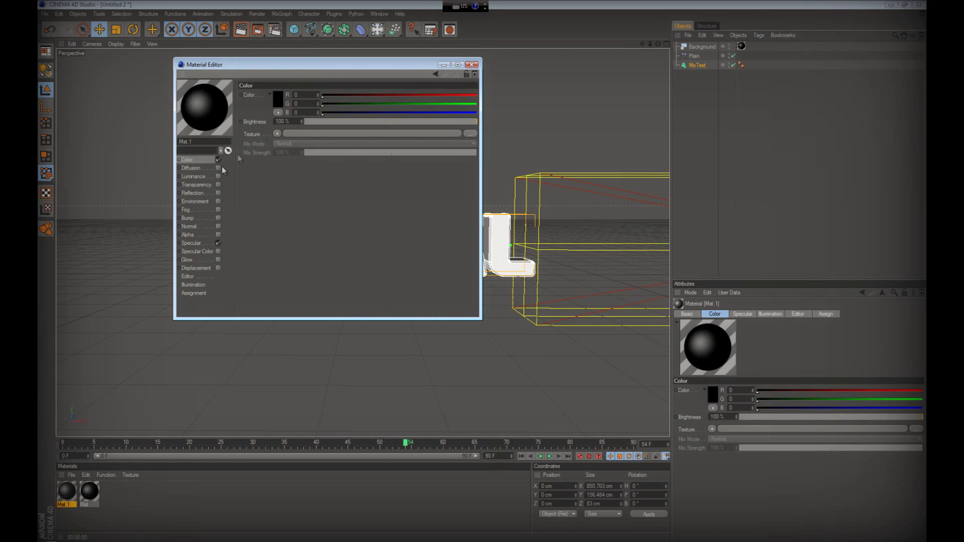
Step: Enable the black material's Reflection channel and load a Fresnel shader as its texture
click(218, 193)
click(279, 142)
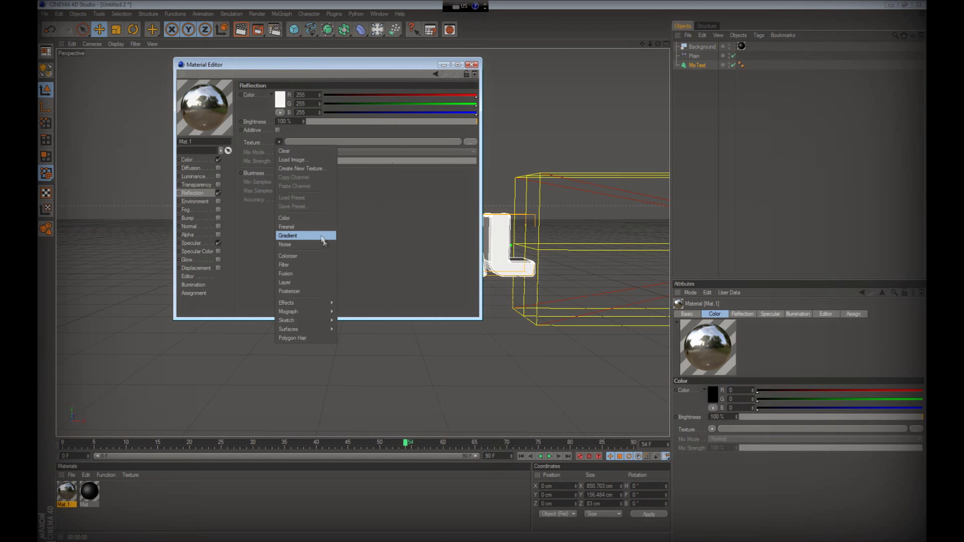
click(296, 227)
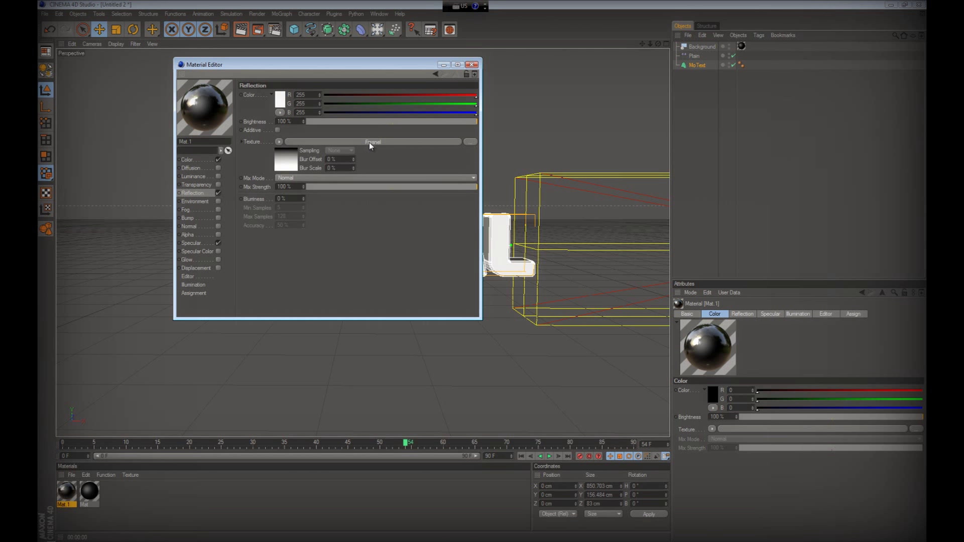
click(206, 160)
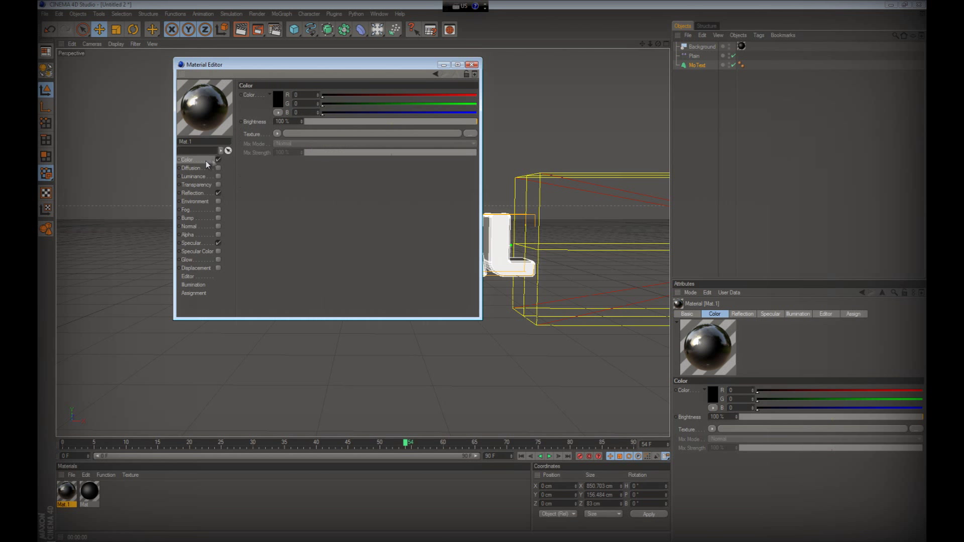
Step: Close the material editor, apply the reflective black material to the MoText, and render the view
click(471, 65)
drag(70, 494, 292, 251)
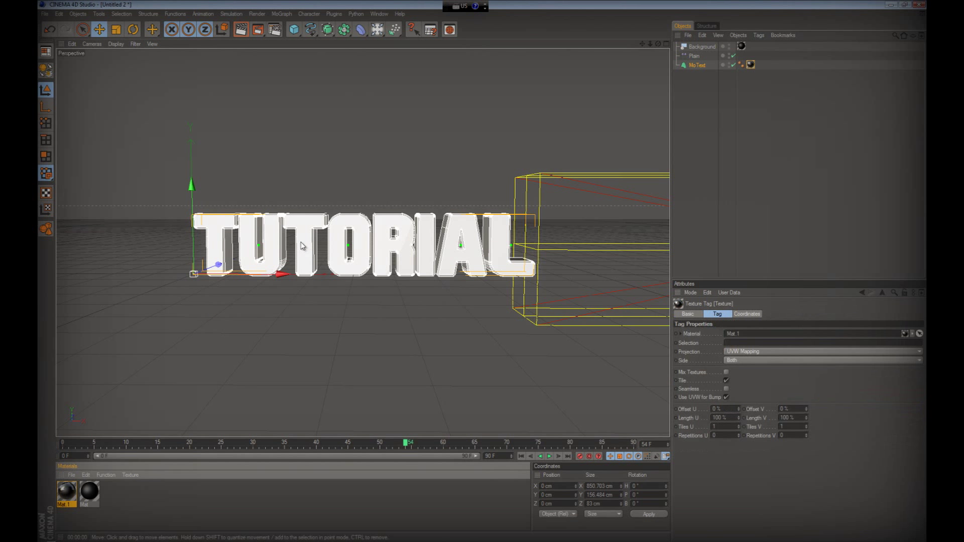
key(ctrl+r)
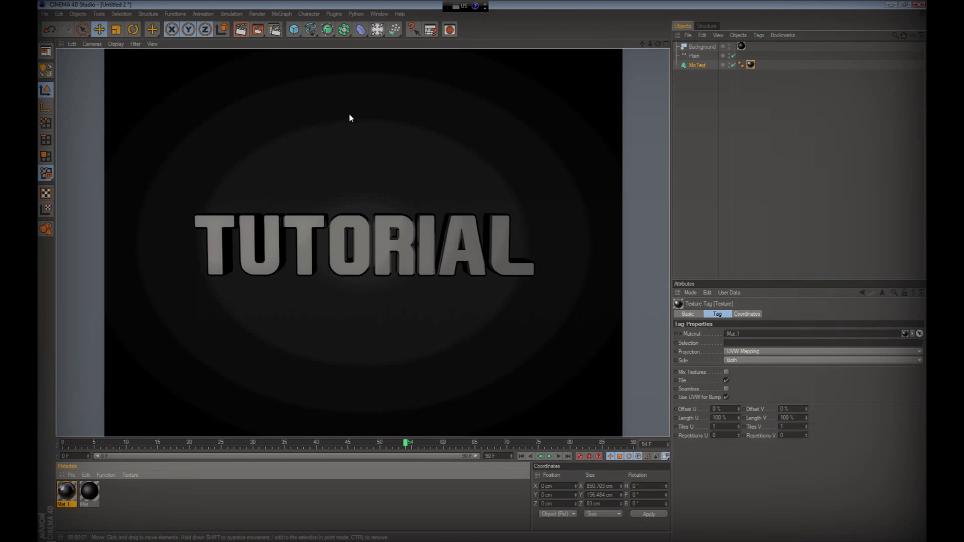
Step: Add a Plane, enlarge it to about 1513 by 785 cm, and move it above the text to about X 420, Y 796 cm
click(294, 29)
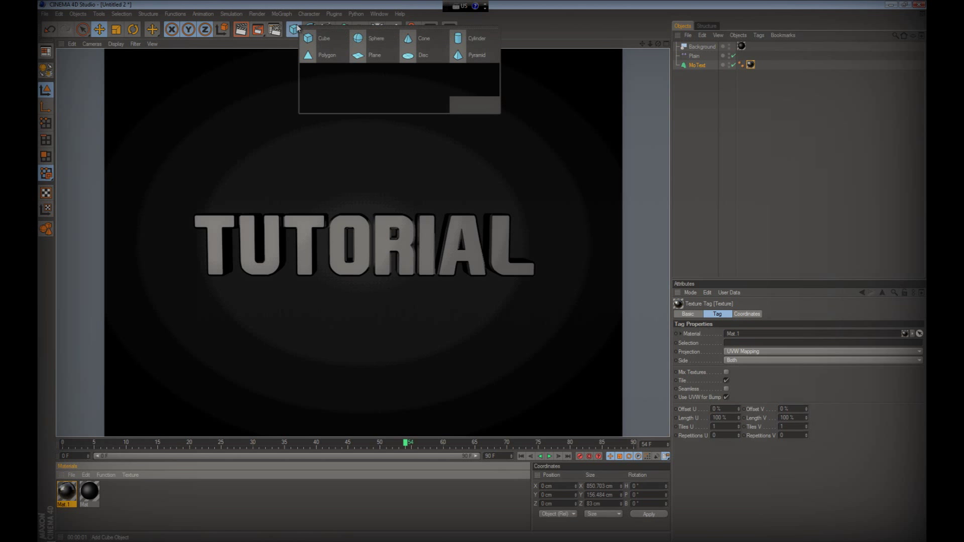
click(372, 57)
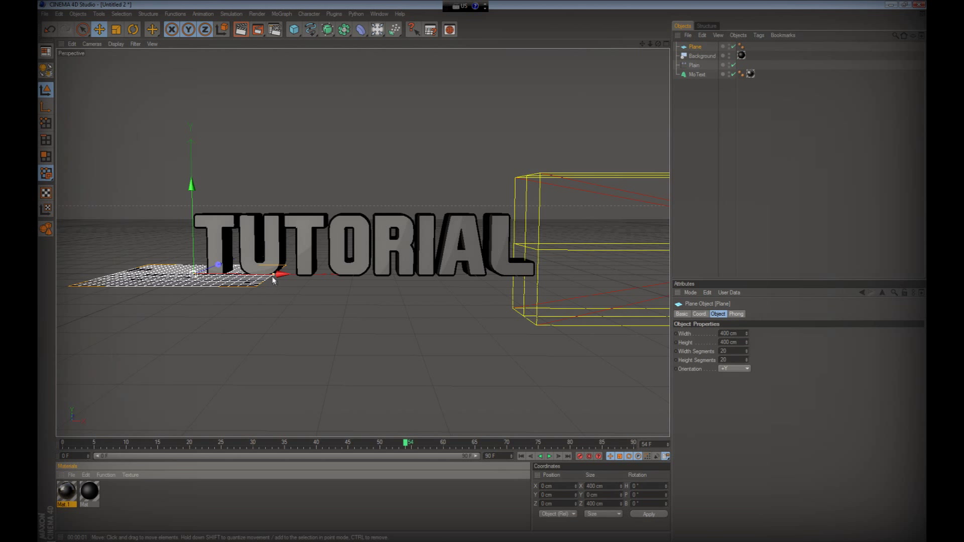
drag(274, 275, 497, 275)
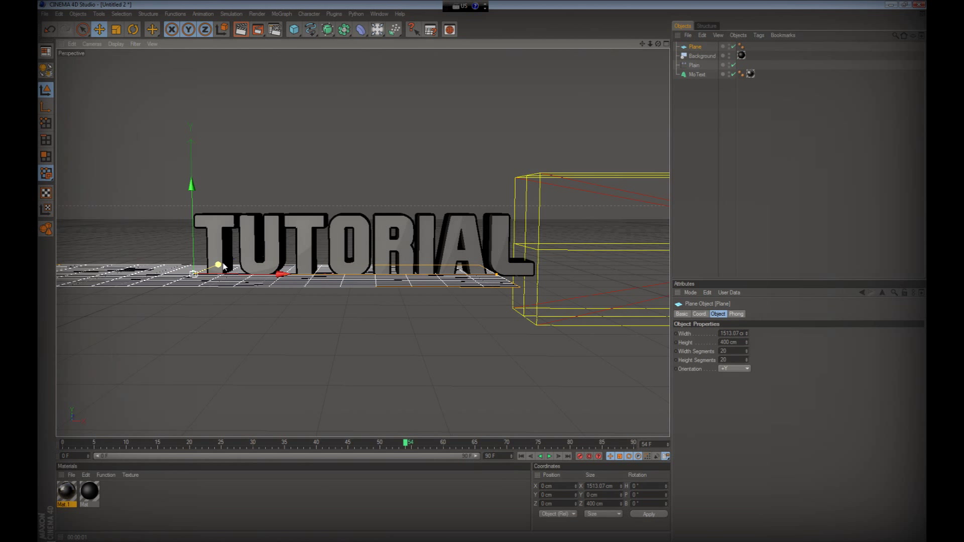
drag(658, 44, 534, 158)
scroll(535, 160, down, 6)
drag(278, 241, 408, 88)
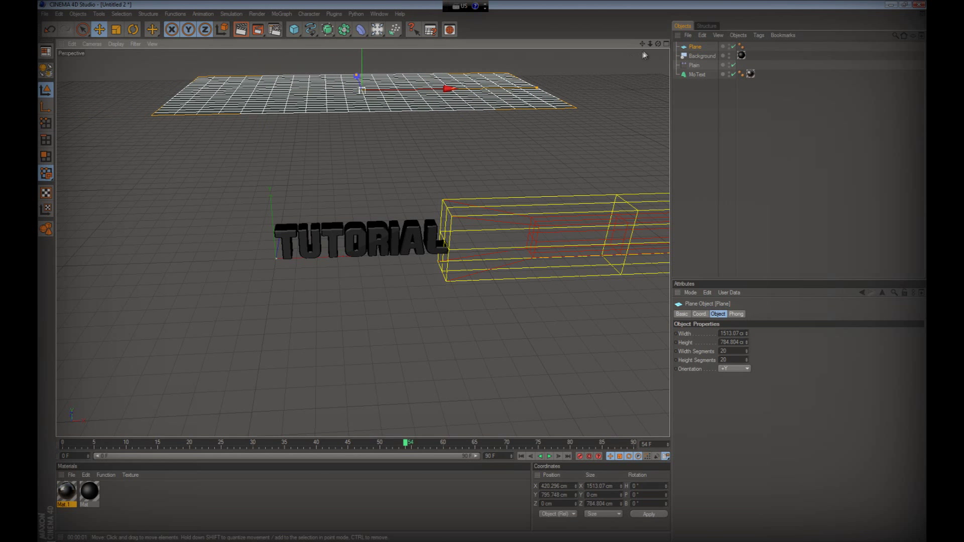
Step: Fine-tune the plane's height above the text to about Y 772 cm, checking it against the close-up framing
drag(658, 45, 658, 55)
drag(482, 274, 482, 273)
scroll(375, 83, down, 3)
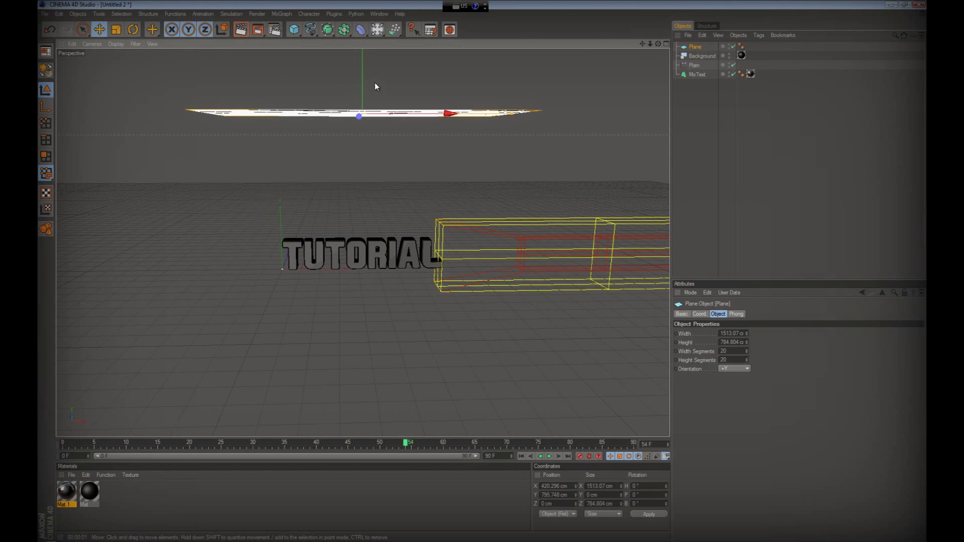
drag(363, 105, 363, 61)
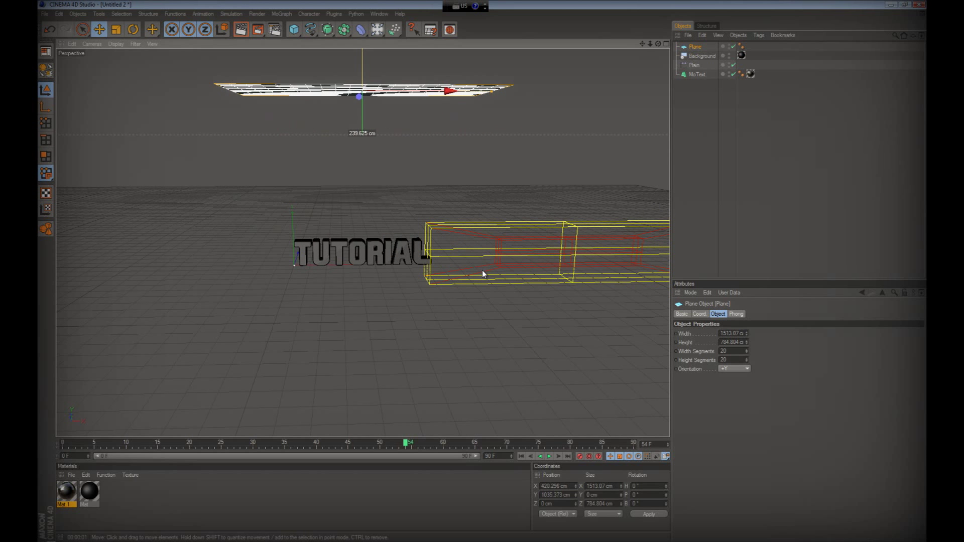
scroll(453, 208, up, 3)
scroll(453, 210, up, 3)
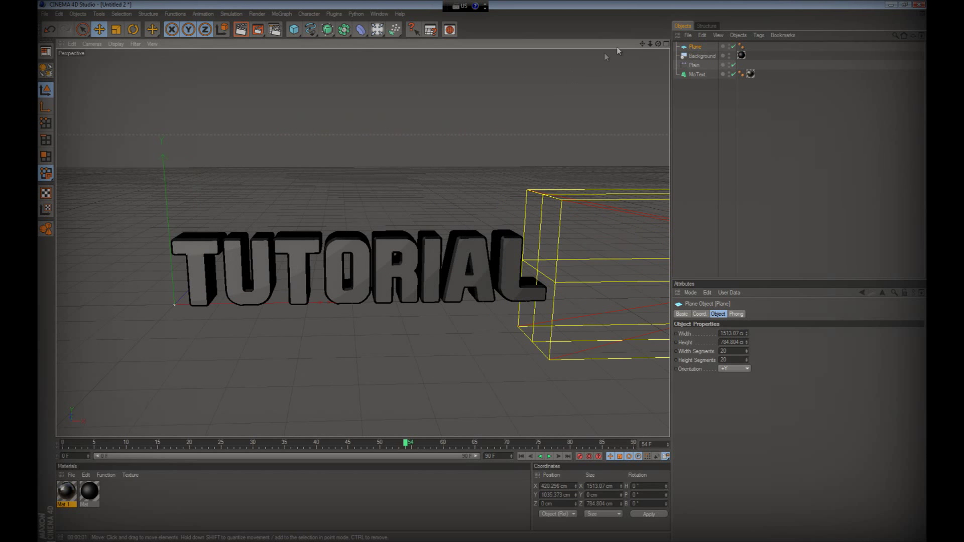
scroll(617, 47, down, 6)
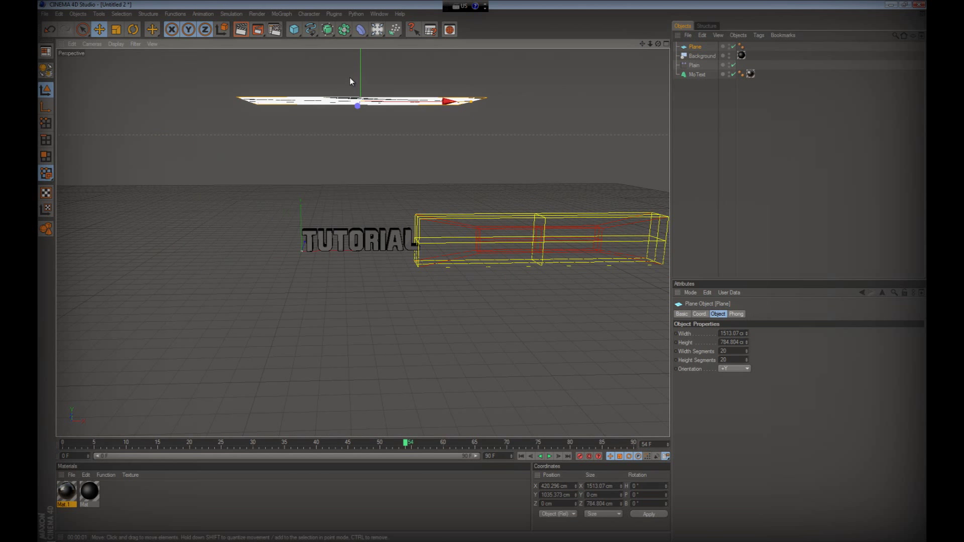
drag(360, 78, 360, 118)
scroll(442, 172, up, 6)
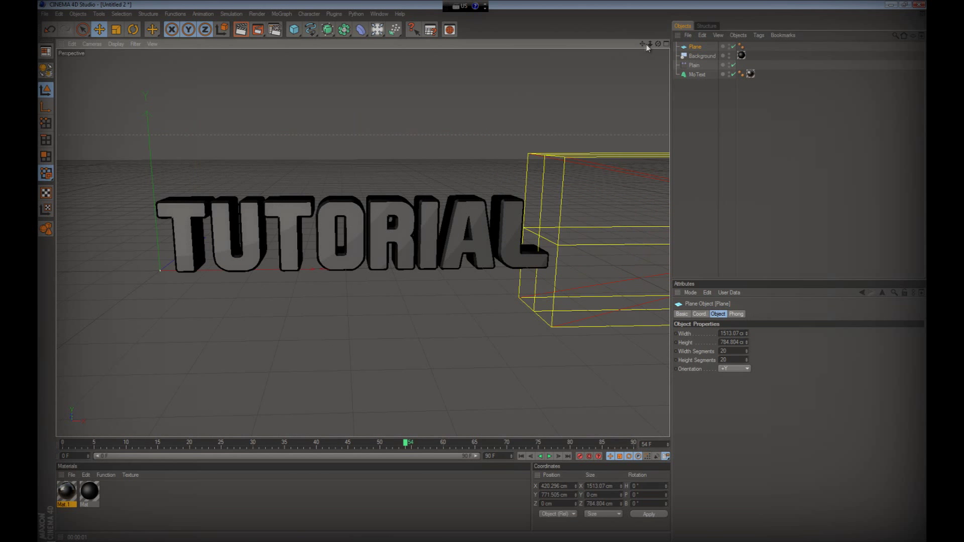
drag(643, 44, 482, 276)
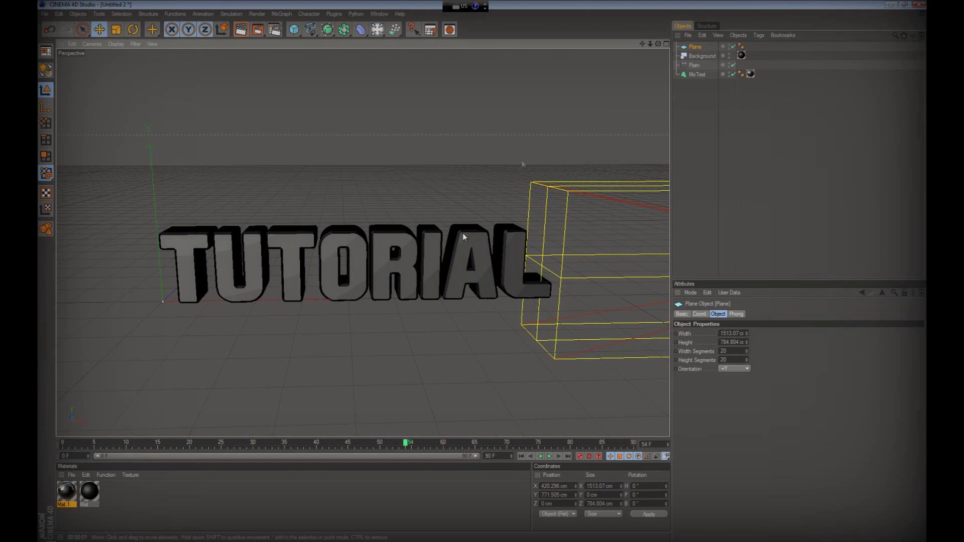
Step: Create a third material and set its Color channel to pure white
double_click(189, 490)
double_click(66, 491)
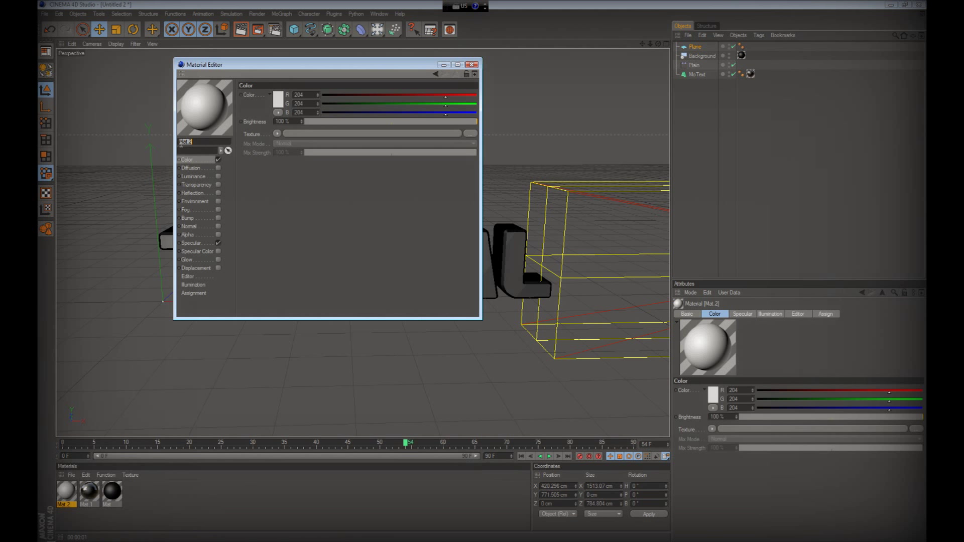
click(277, 103)
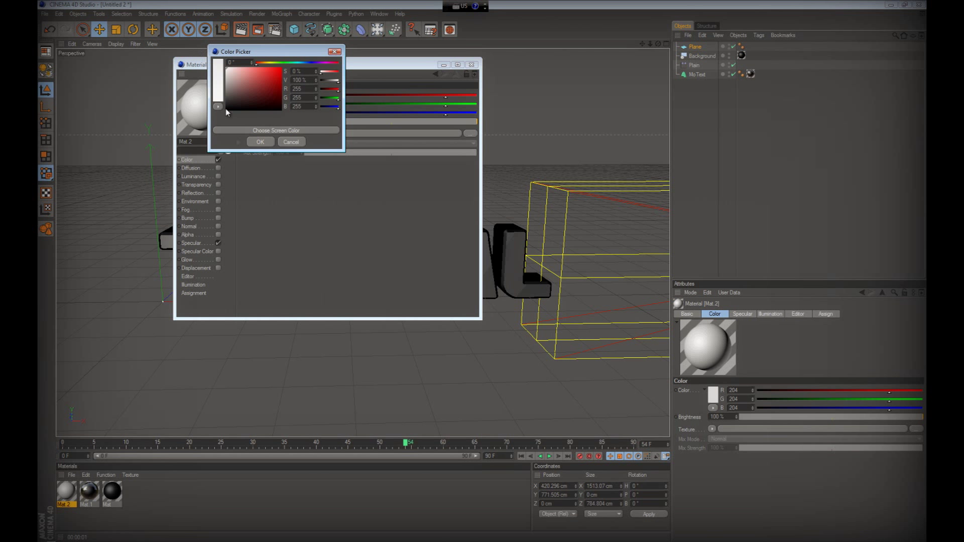
click(260, 142)
Step: Enable the white material's Luminance channel and tint it a warm white of RGB 255, 248, 236
click(218, 176)
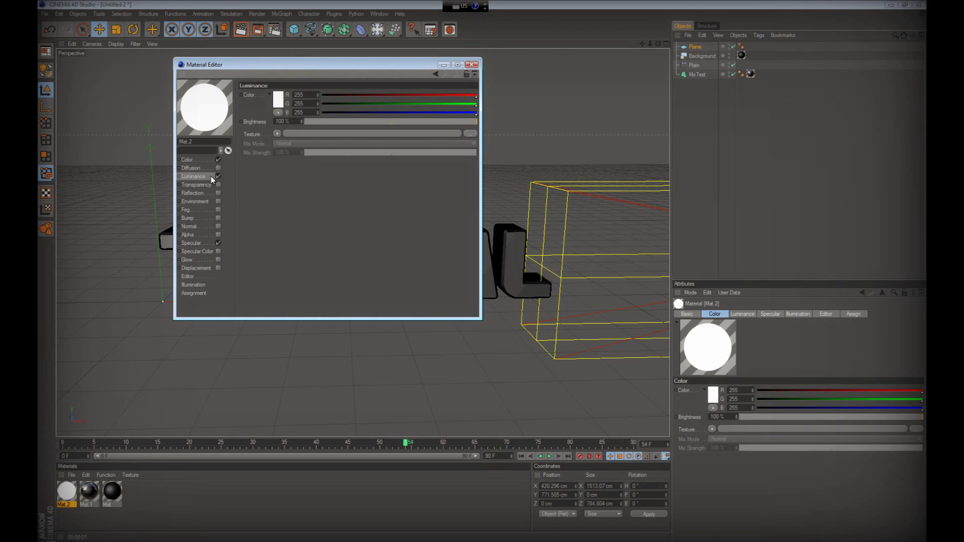
click(277, 106)
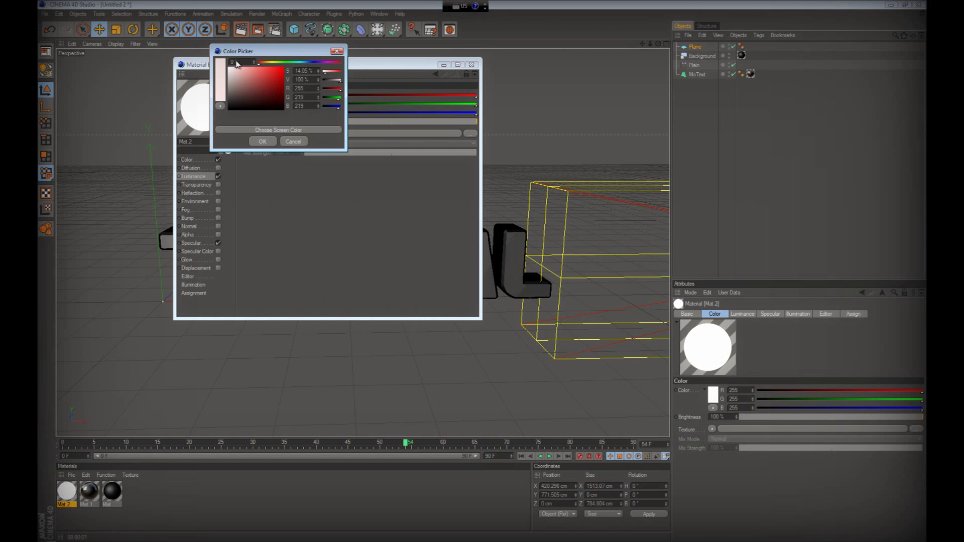
drag(236, 63, 247, 61)
click(264, 62)
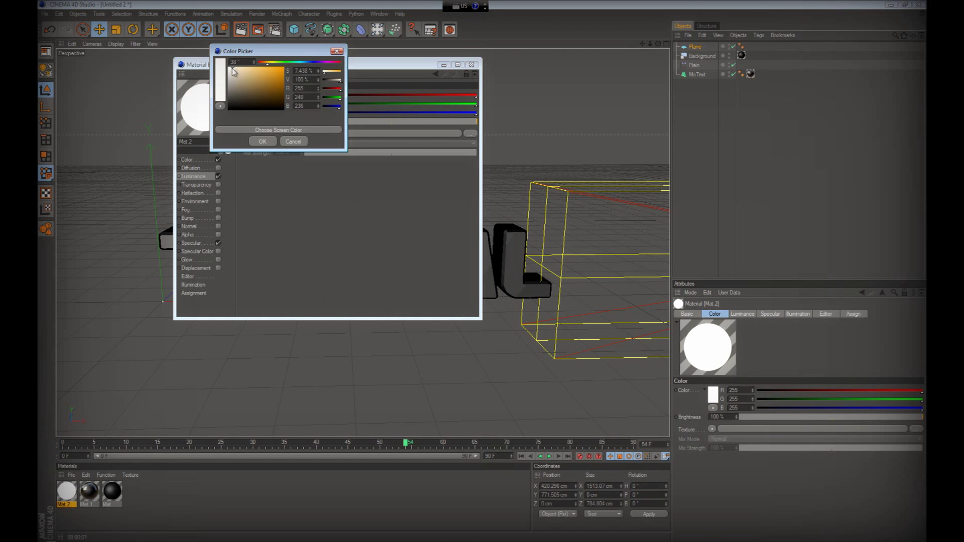
click(262, 142)
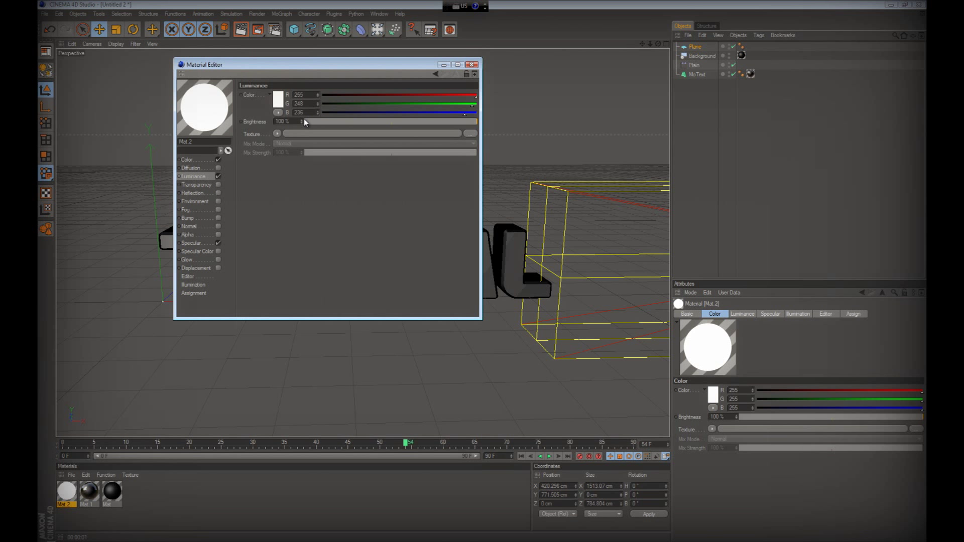
drag(302, 118, 302, 119)
Step: Close the material editor and apply the luminous white material to the plane above the text
click(472, 64)
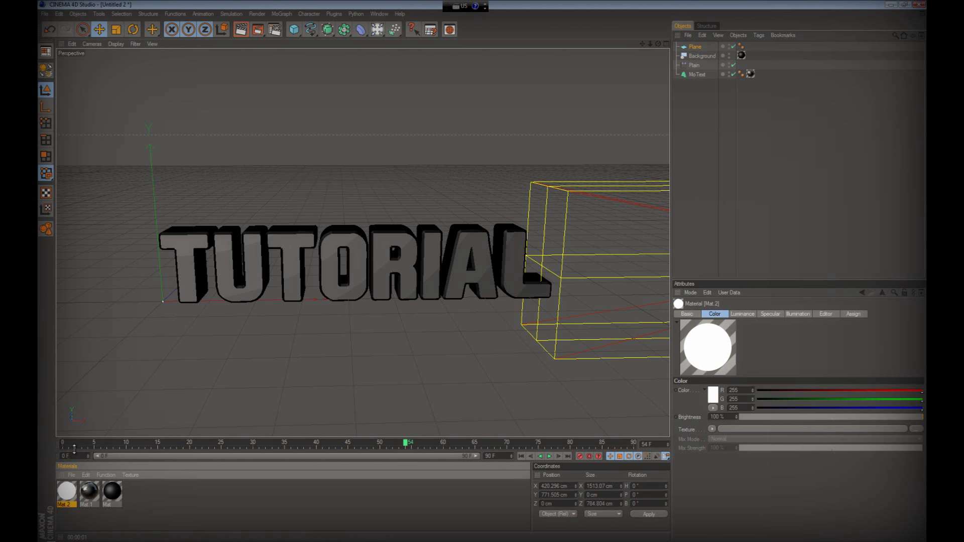
drag(707, 35, 701, 46)
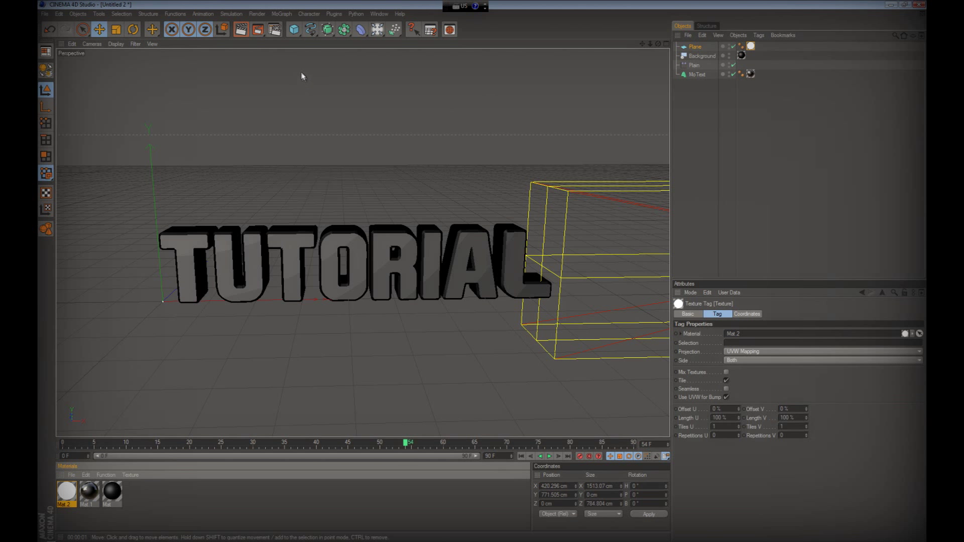
scroll(319, 65, down, 6)
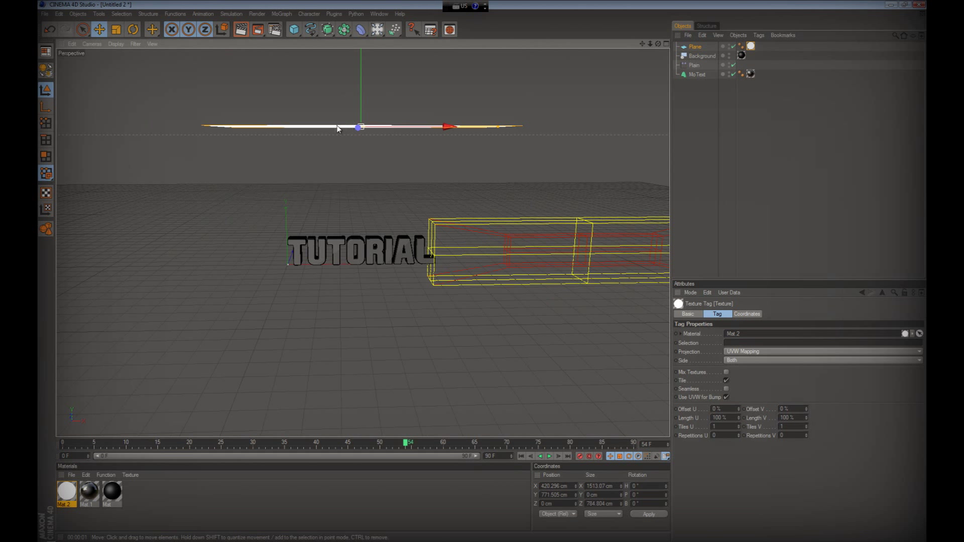
Step: Duplicate the luminous plane in place and tilt the copy about 40° in bank
click(333, 128)
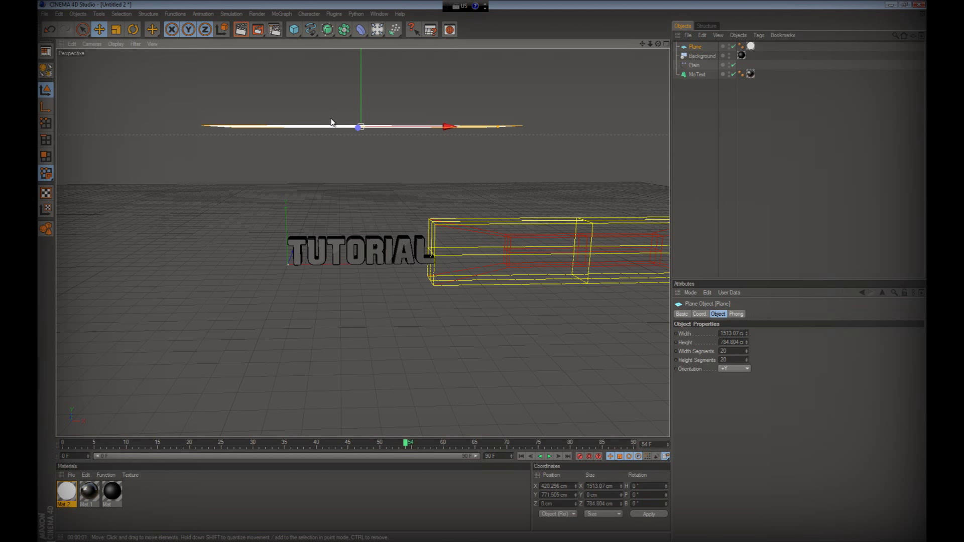
key(ctrl+c)
key(ctrl+v)
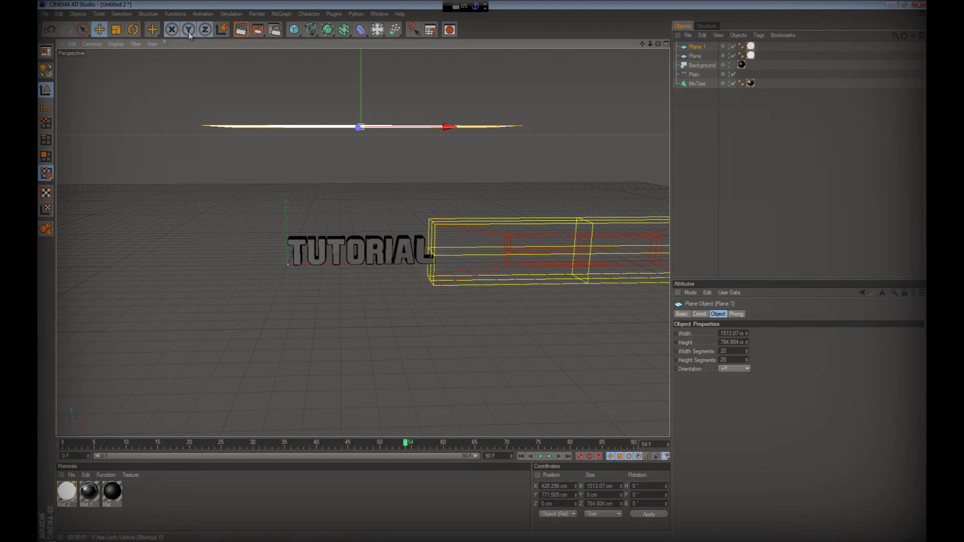
click(133, 29)
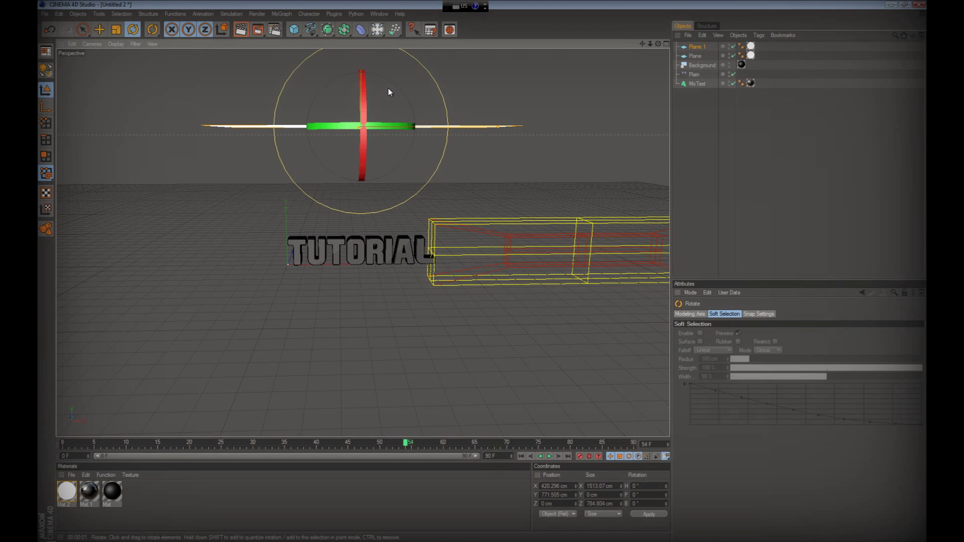
drag(396, 86, 405, 135)
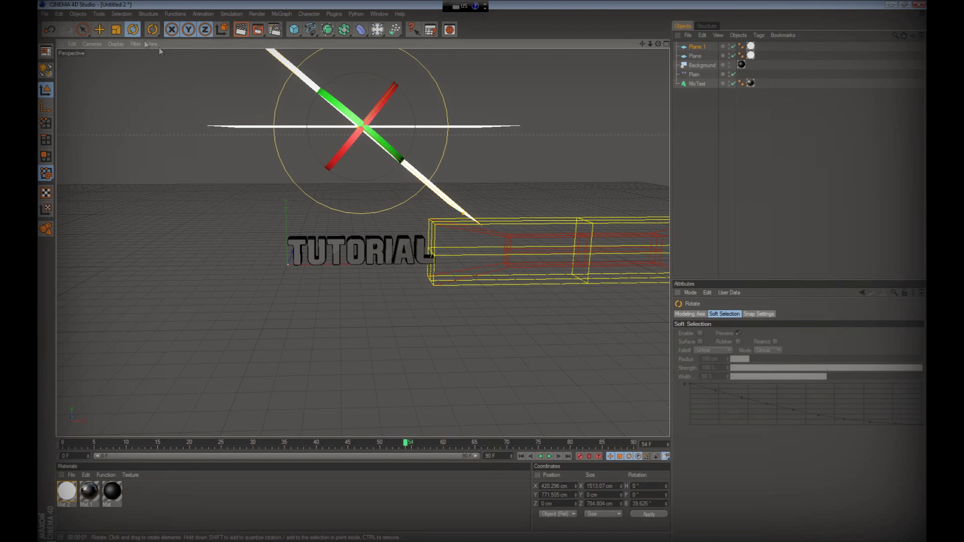
Step: Move the tilted plane copy to the right side of the text, at about X 1634, Y 506 cm
click(100, 29)
drag(408, 164, 494, 285)
drag(542, 164, 586, 114)
drag(551, 203, 576, 223)
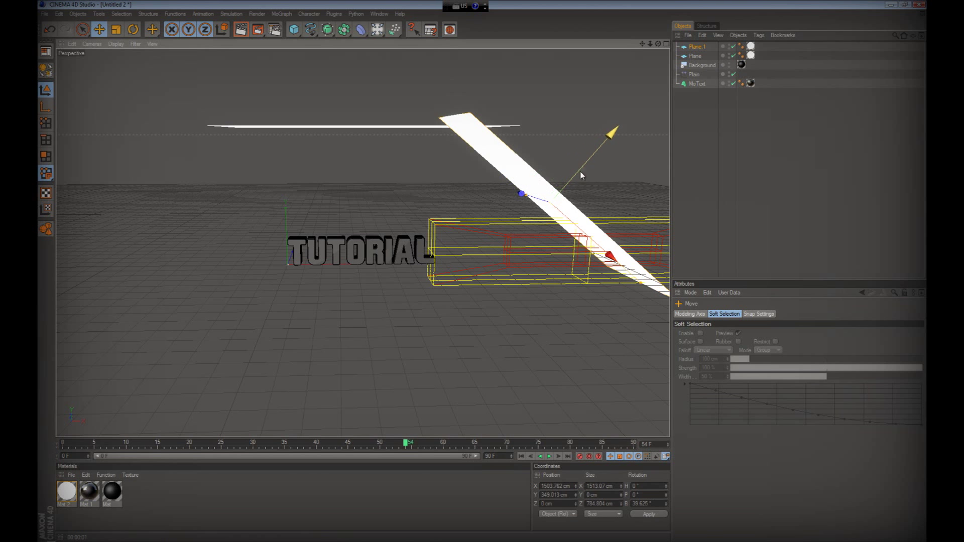
drag(580, 171, 603, 144)
scroll(586, 140, up, 4)
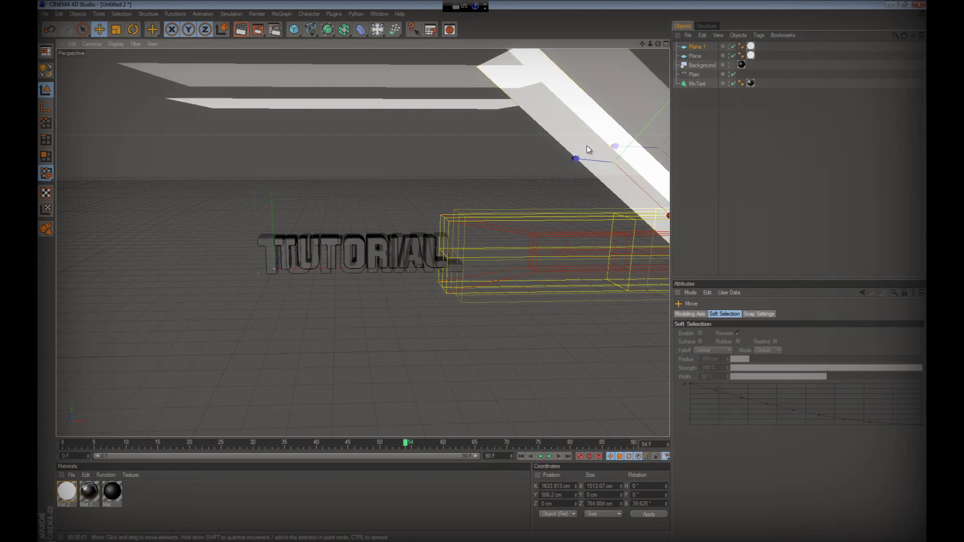
scroll(586, 140, down, 2)
drag(658, 44, 502, 196)
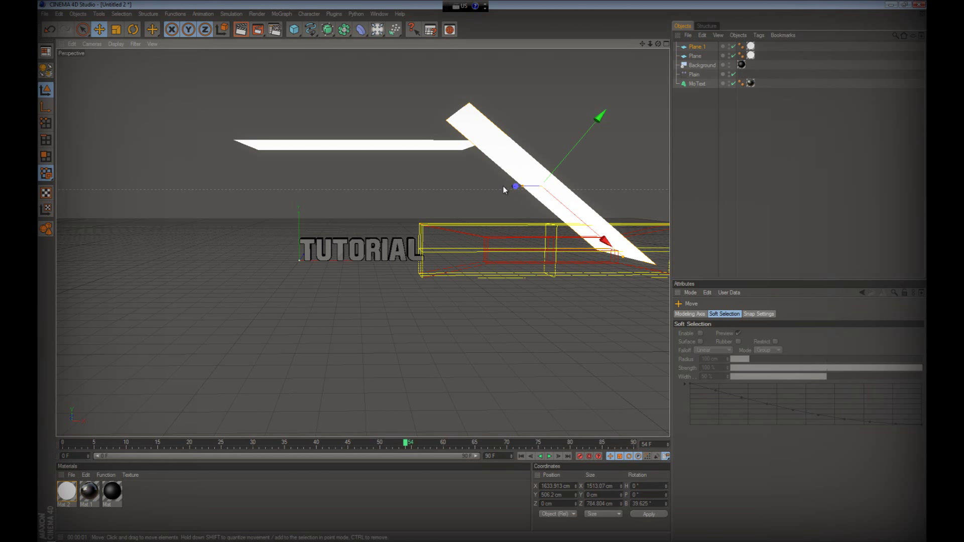
Step: Duplicate the tilted plane and move the copy beside the text's left end, at about X -925, Y 390 cm
key(ctrl+c)
key(ctrl+v)
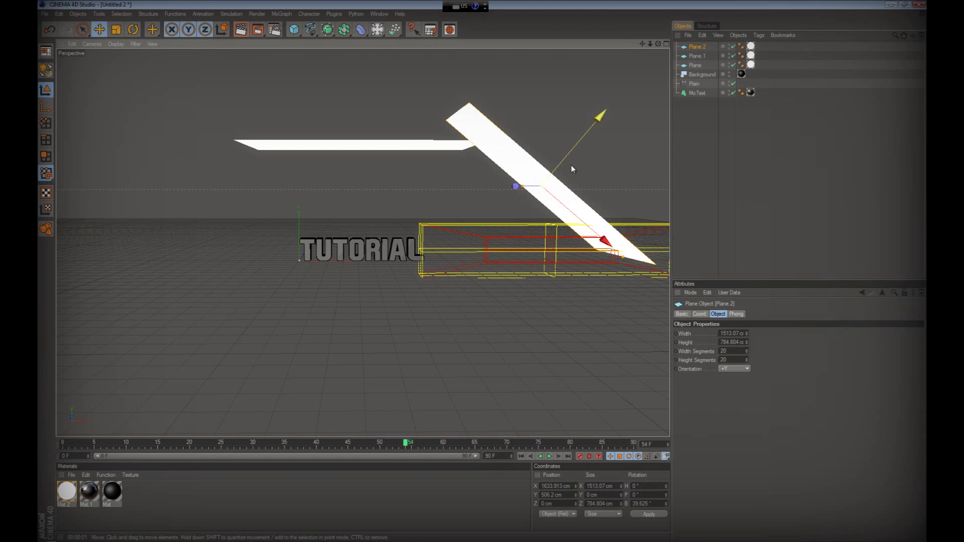
drag(569, 212, 493, 203)
drag(434, 329, 484, 272)
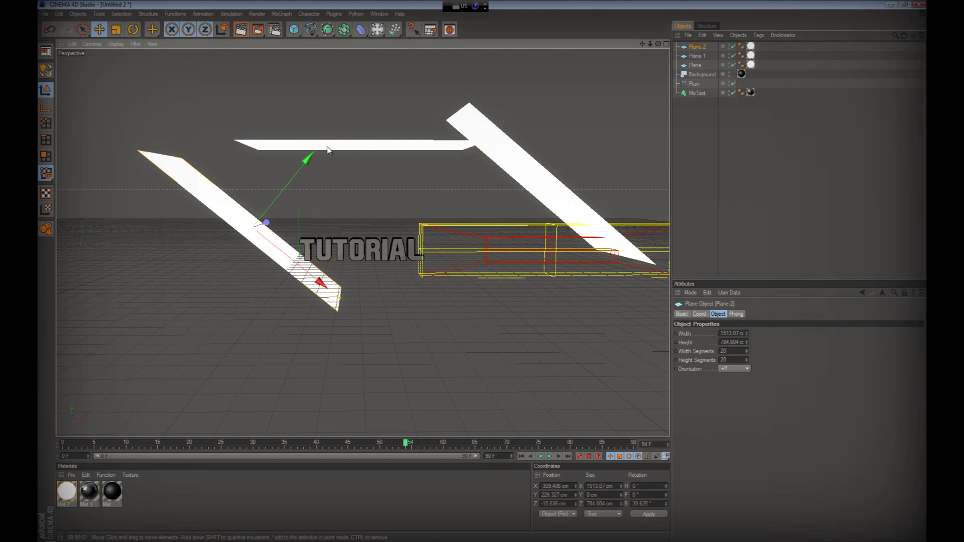
drag(299, 170, 277, 198)
drag(305, 309, 259, 279)
Step: Rotate the left plane copy to about 123° in bank so it slopes towards the text
key(r)
drag(233, 191, 206, 231)
click(100, 29)
scroll(368, 226, up, 1)
scroll(367, 222, up, 6)
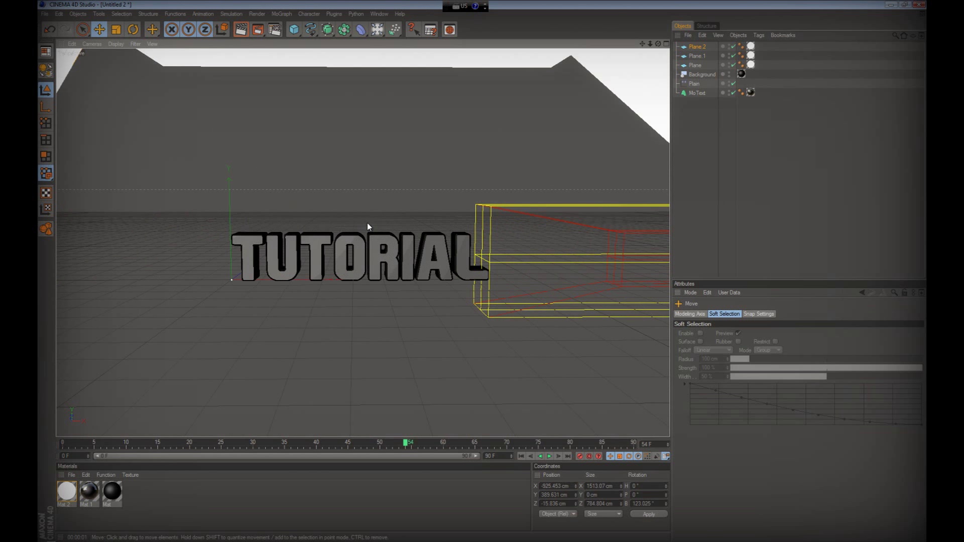
Step: Add the Global Illumination effect to the render settings
click(274, 29)
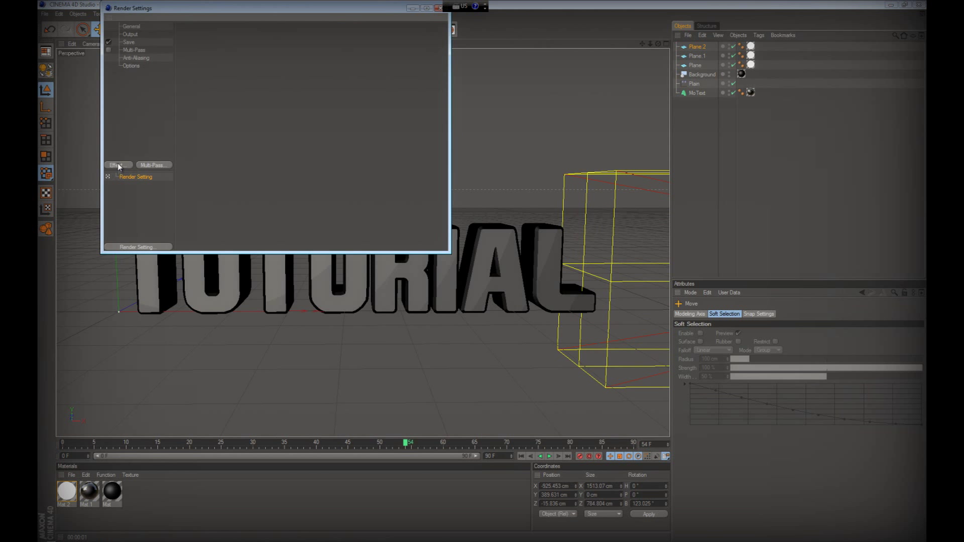
click(117, 165)
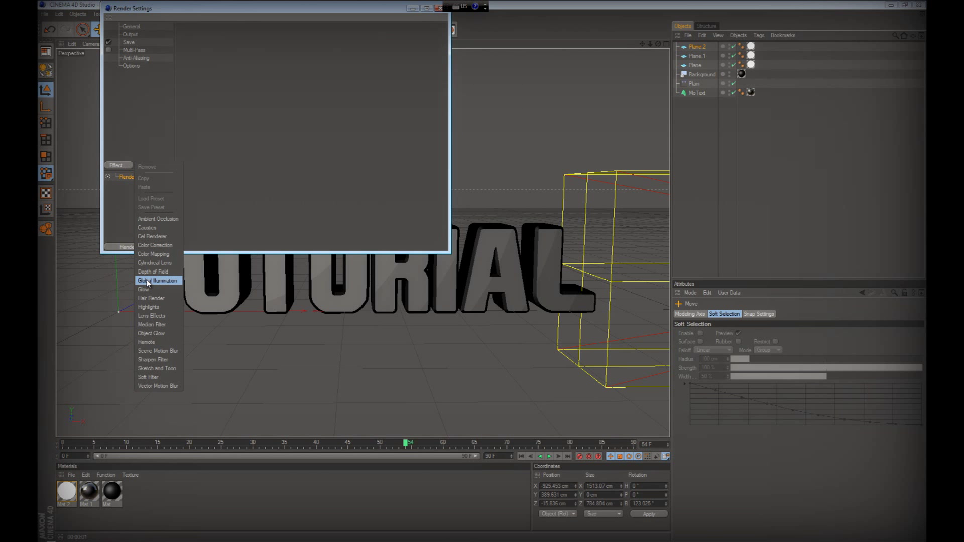
click(159, 280)
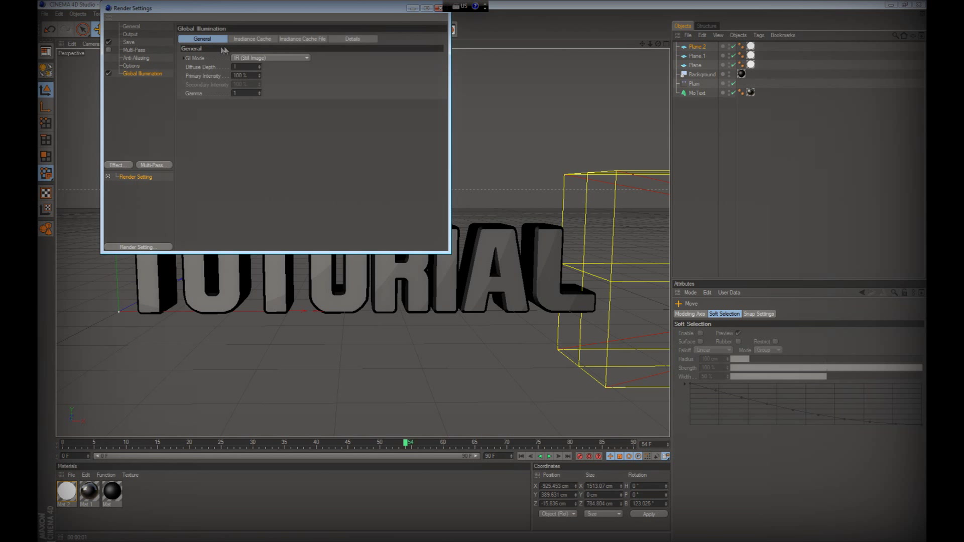
Step: Set the irradiance cache's Stochastic Samples and Record Density to Low and close the render settings
click(251, 39)
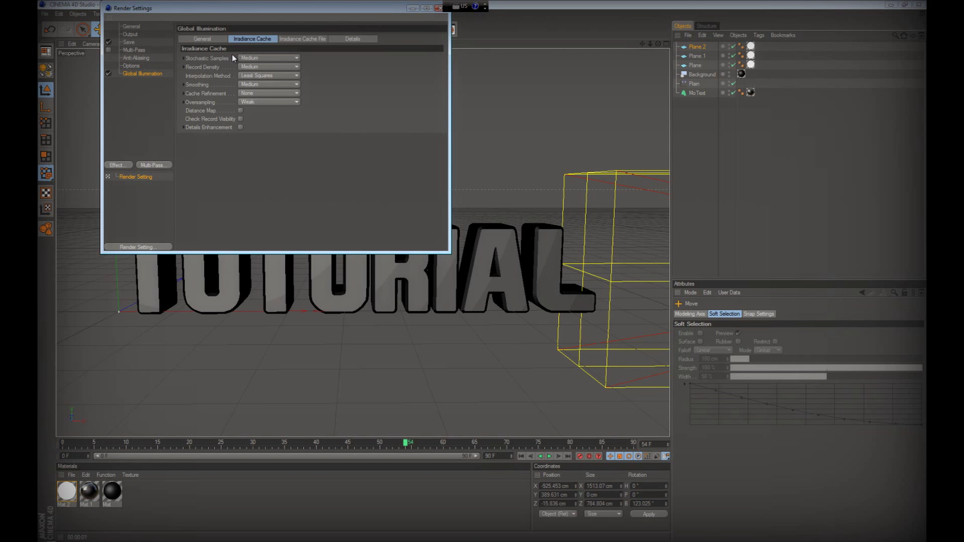
click(253, 56)
click(259, 68)
click(264, 68)
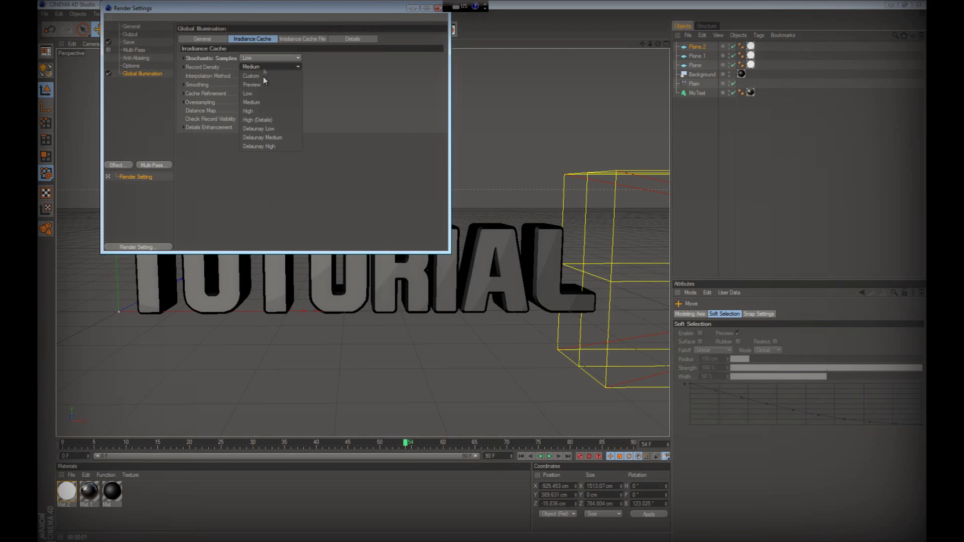
click(263, 94)
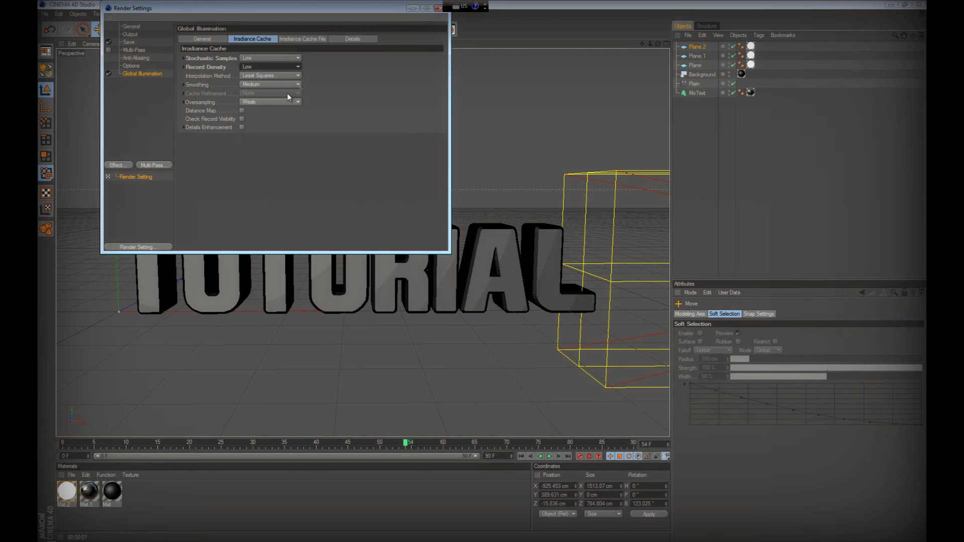
click(439, 8)
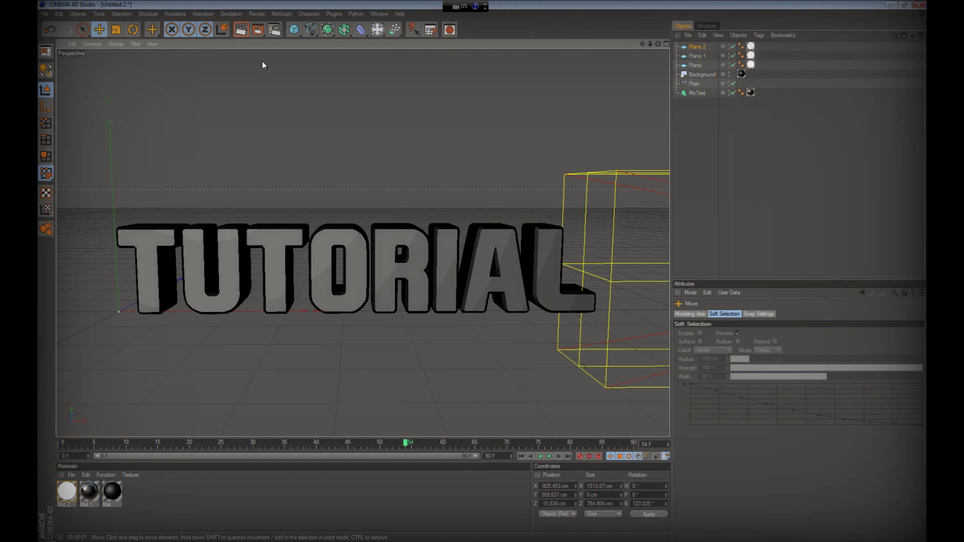
Step: Render a preview of the whole text in the viewport to check the plane reflections
scroll(262, 61, up, 3)
scroll(262, 61, down, 5)
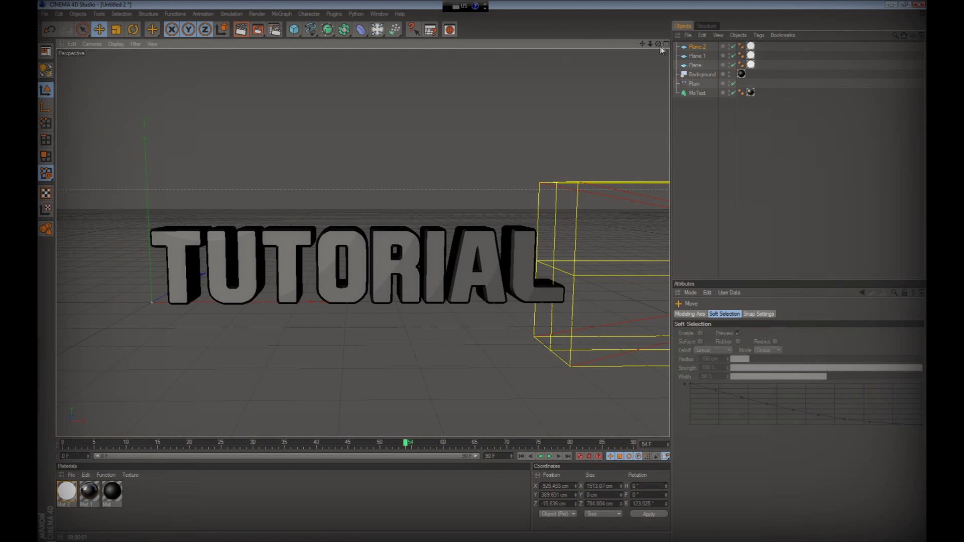
drag(658, 45, 476, 273)
click(243, 30)
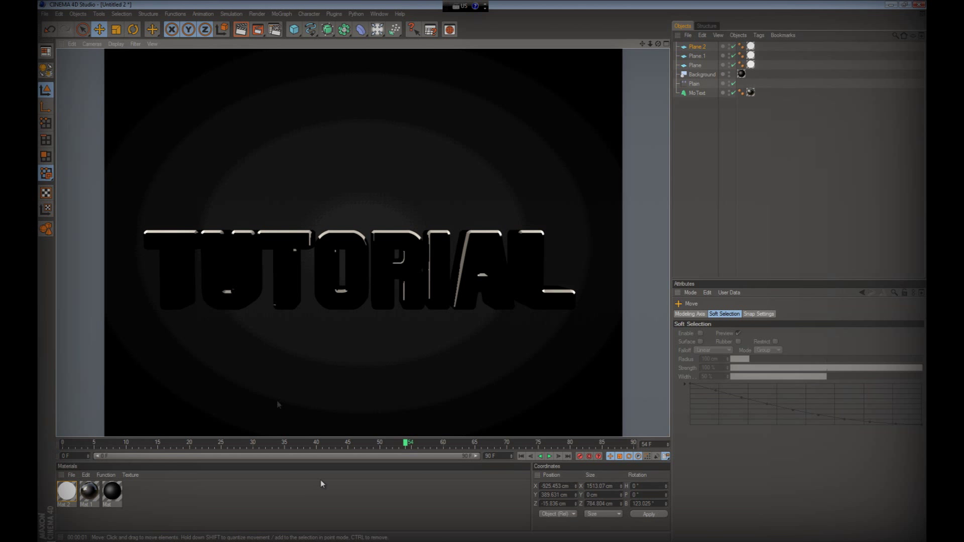
Step: Advance the animation to frame 66, frame the text from the front, add a camera there and look through it
click(549, 457)
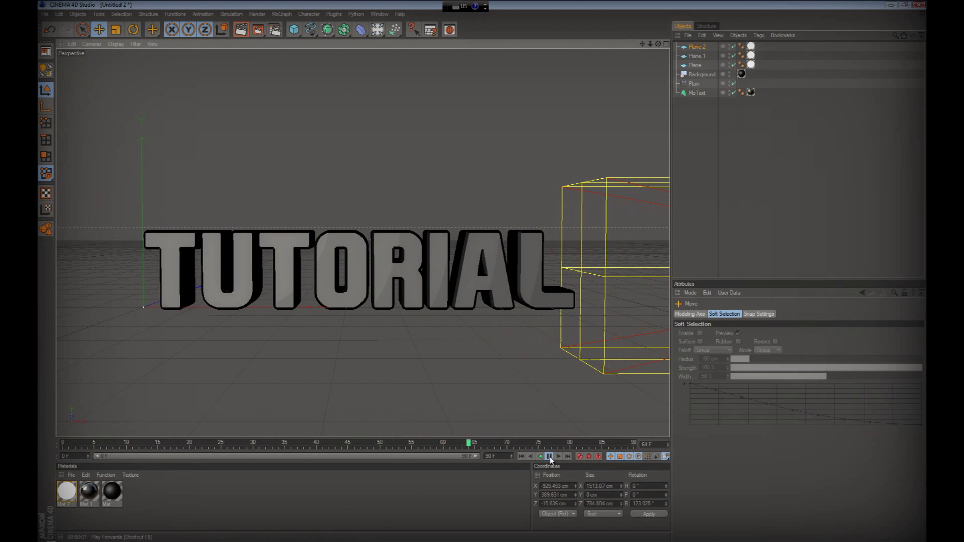
click(550, 457)
drag(642, 44, 482, 270)
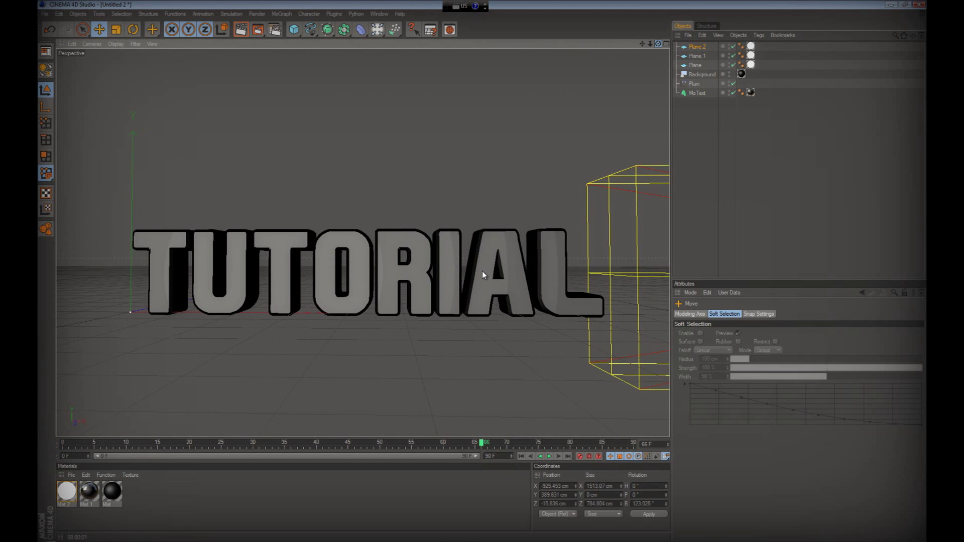
click(380, 31)
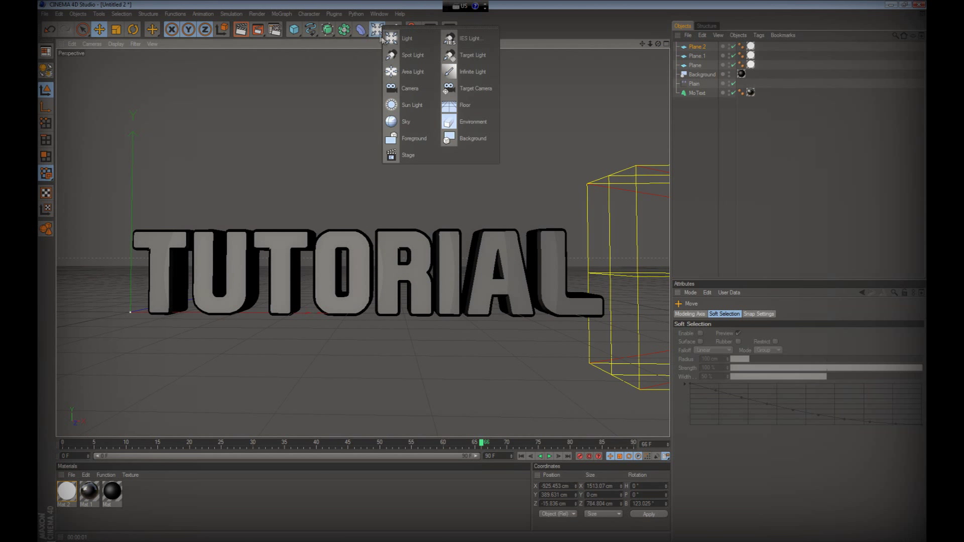
click(421, 87)
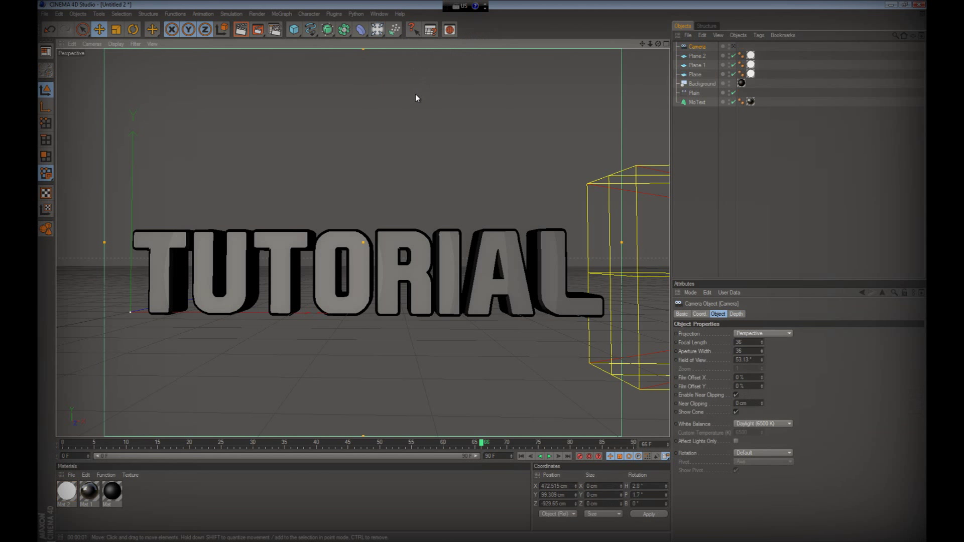
click(89, 43)
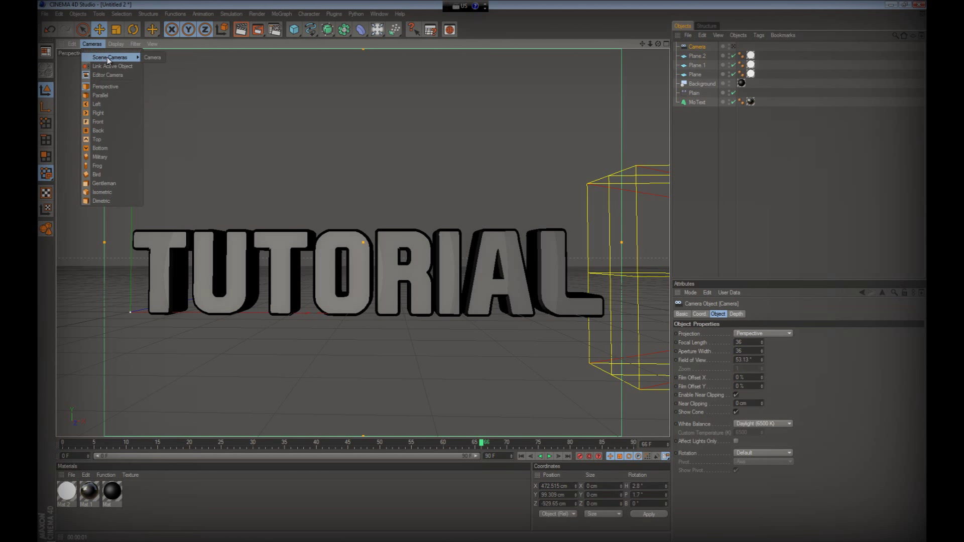
click(145, 58)
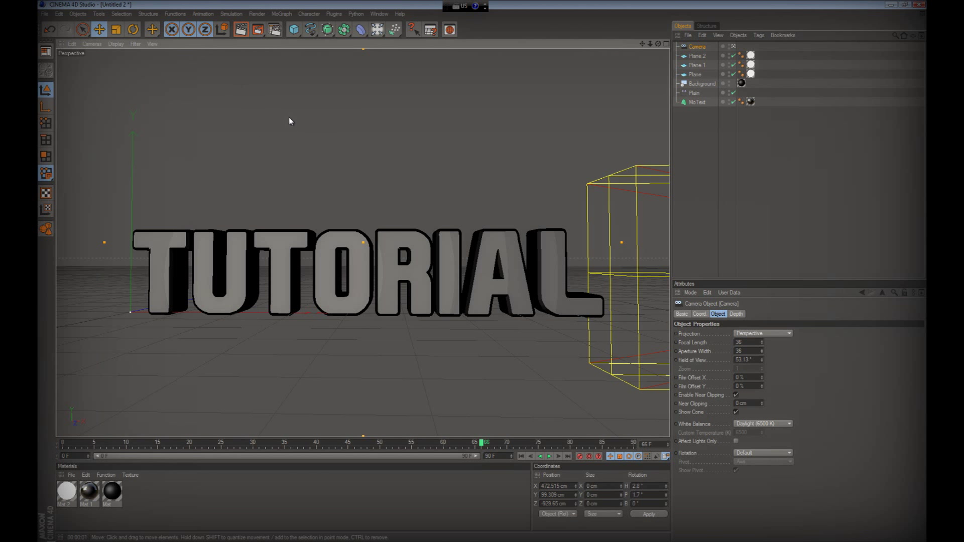
Step: Set the camera's distance to about Z -984 cm and record its starting keyframe at frame 0
scroll(289, 119, down, 8)
scroll(289, 119, up, 10)
scroll(328, 119, down, 3)
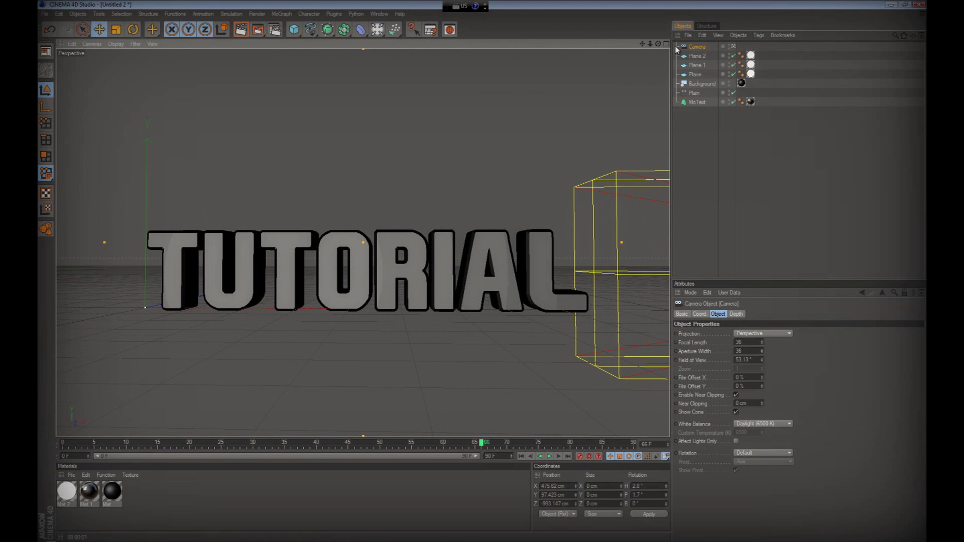
scroll(447, 258, down, 3)
drag(481, 444, 63, 431)
scroll(345, 302, up, 3)
scroll(367, 293, down, 1)
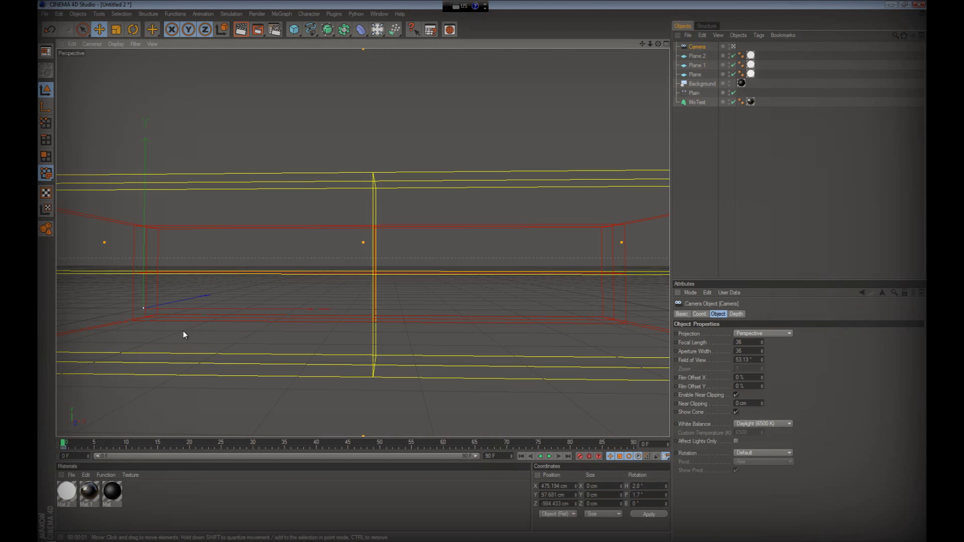
Step: Record a holding camera keyframe at frame 52, and another at frame 66 with the camera orbited to about H -6°, P 6.6°
drag(63, 445, 395, 361)
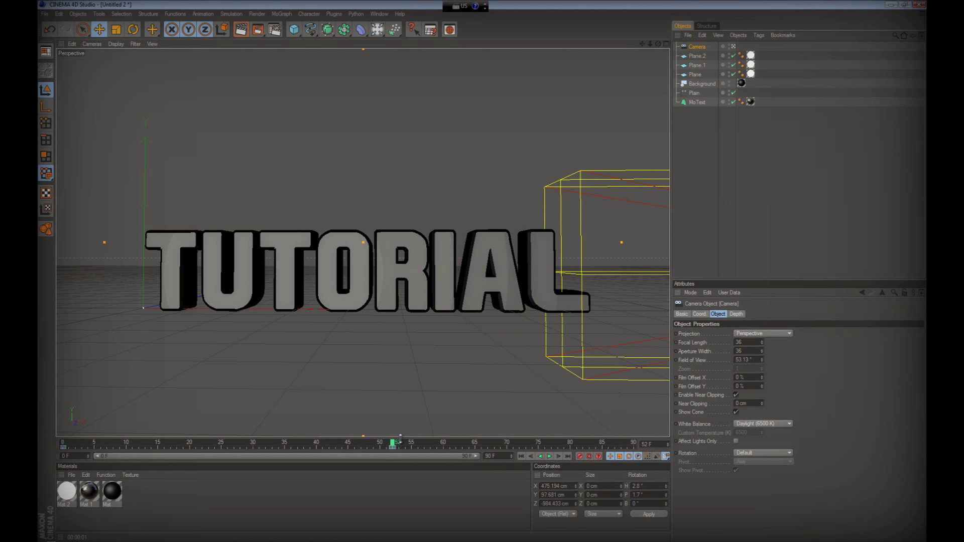
drag(392, 445, 481, 366)
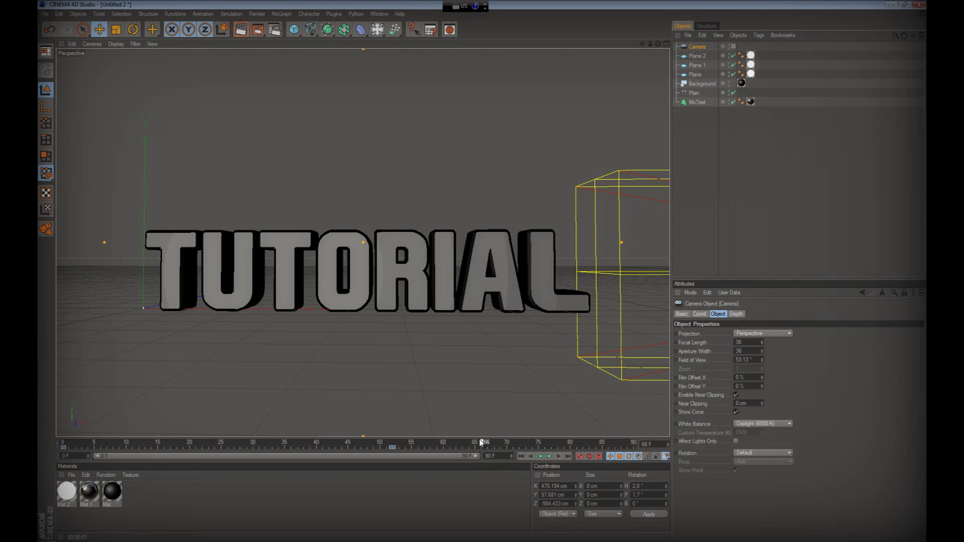
drag(658, 44, 483, 275)
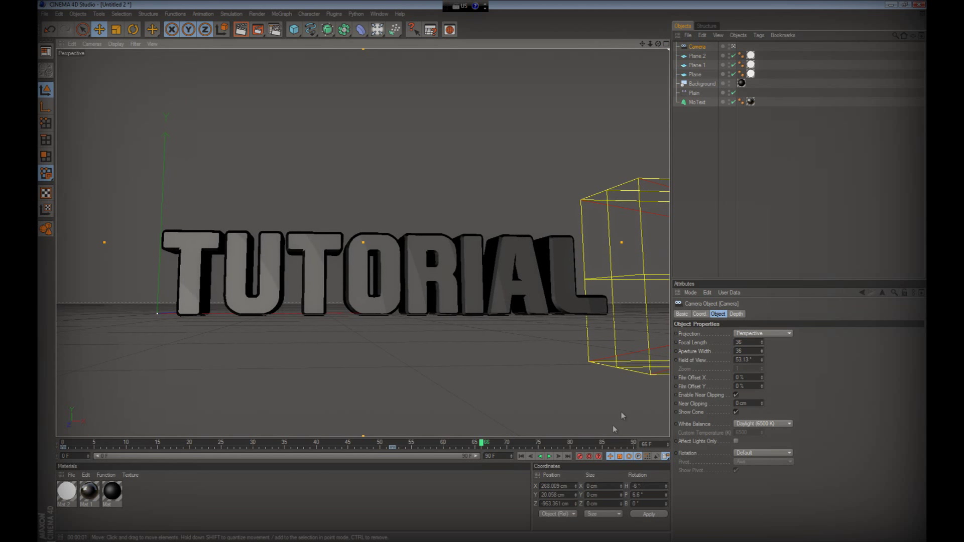
Step: Orbit the camera at frame 80 to about H 10.4°, P -4° with the text centred, and record a keyframe
click(501, 442)
drag(501, 442, 585, 432)
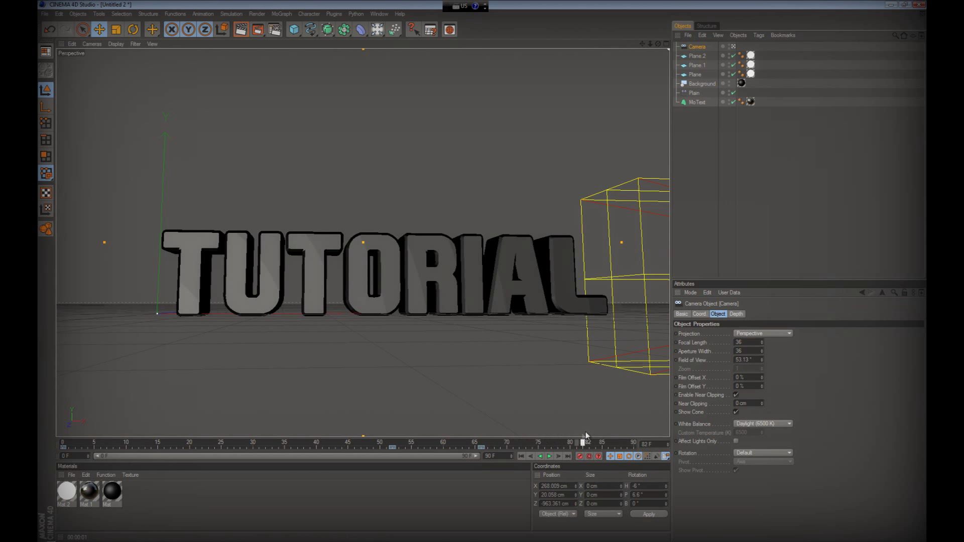
drag(658, 44, 481, 270)
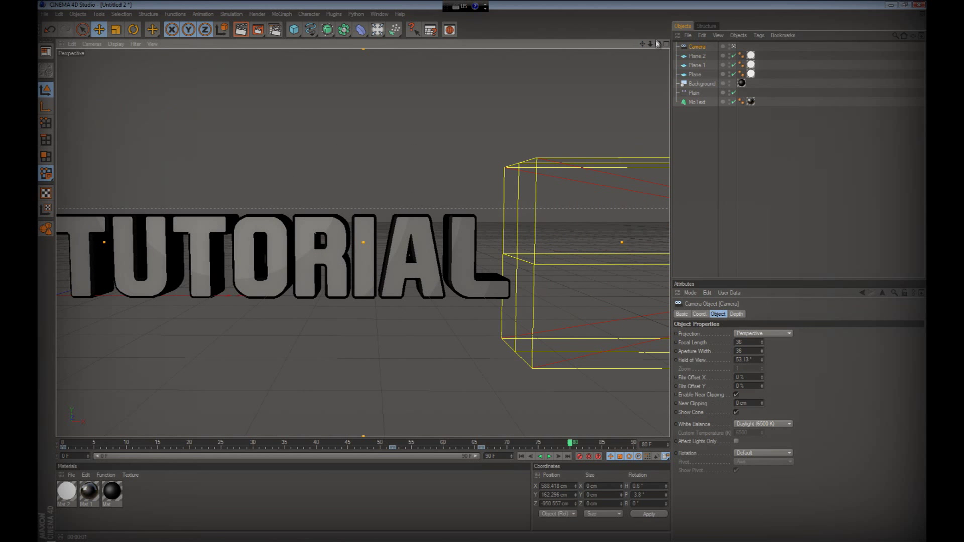
drag(658, 44, 482, 270)
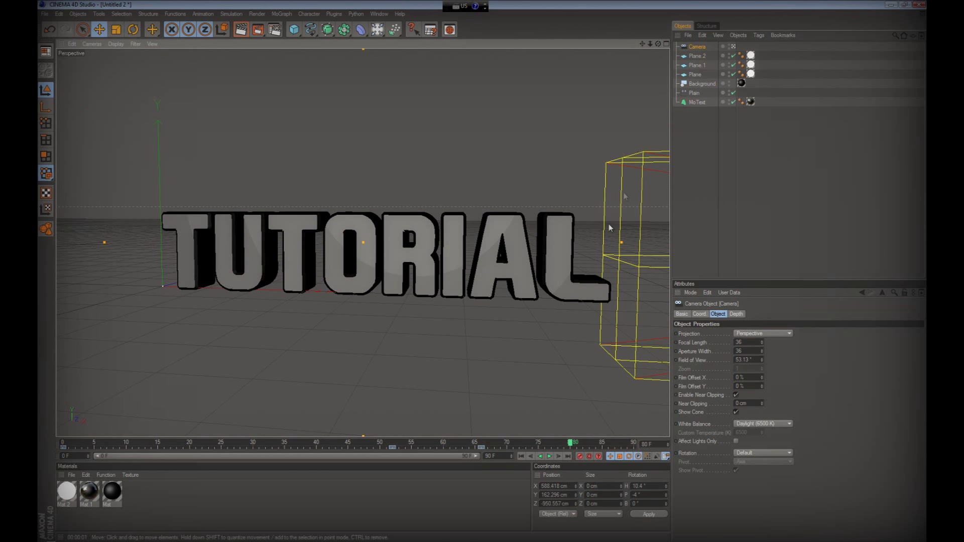
drag(642, 44, 478, 270)
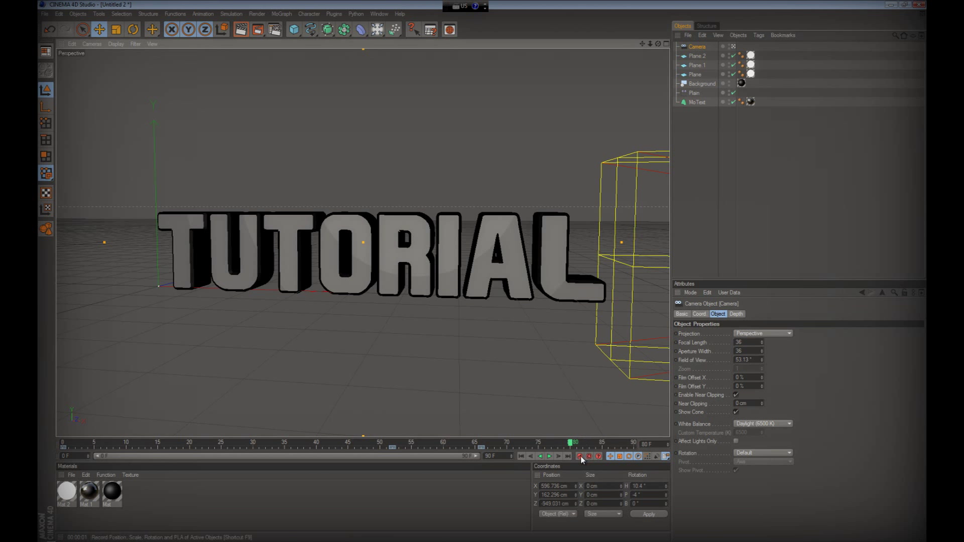
Step: Play the animation from the first frame to check the camera move
click(522, 456)
click(552, 456)
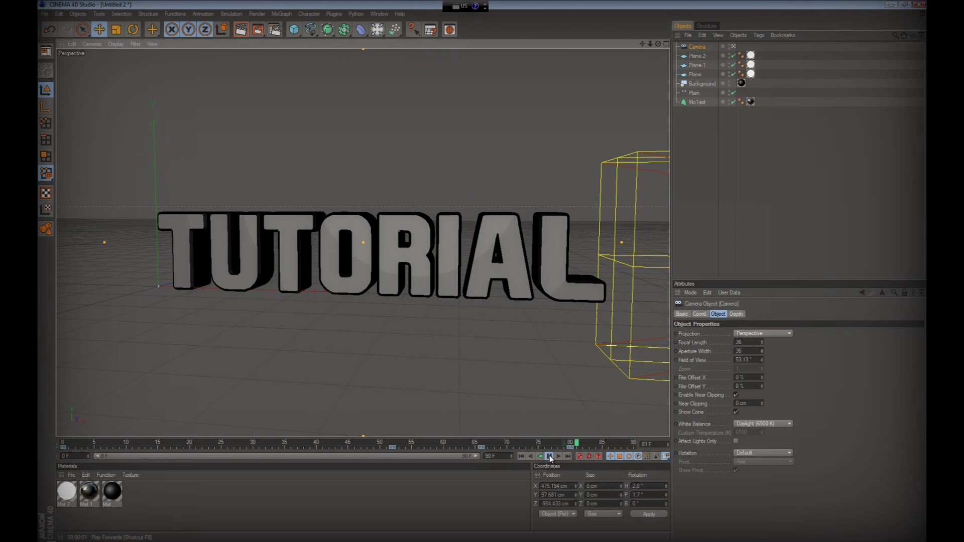
click(551, 457)
Step: Extend the project's end frame to 164 and stretch the preview range to the full length
drag(614, 444, 511, 449)
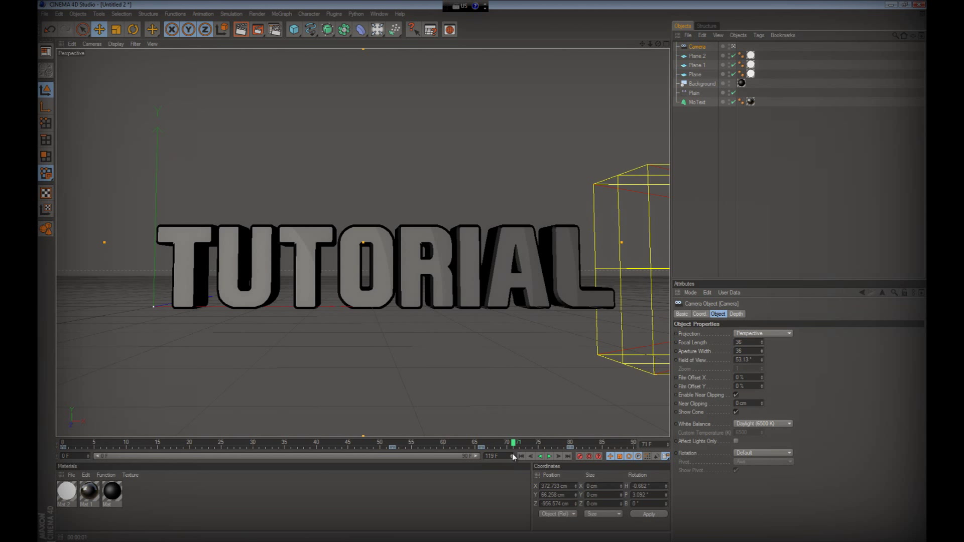
click(512, 454)
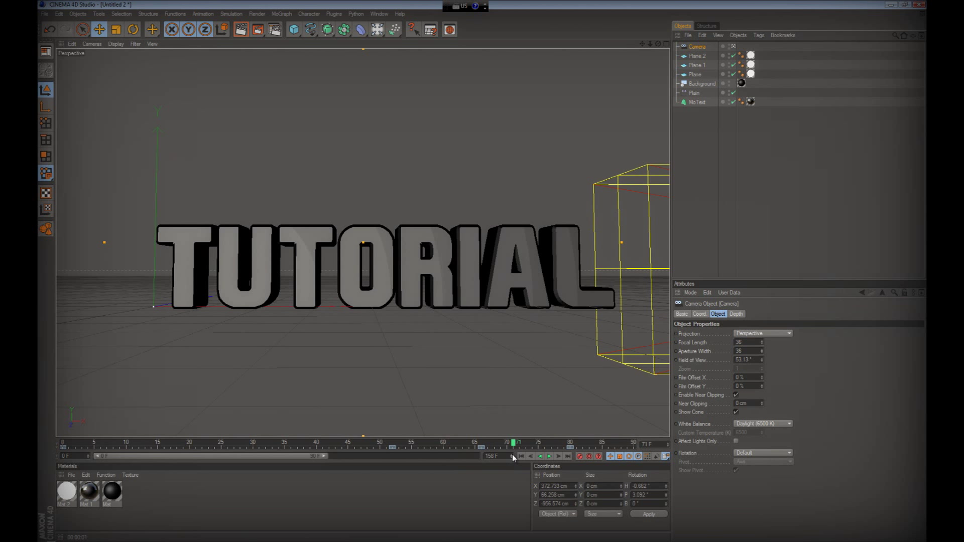
click(512, 457)
drag(314, 456, 494, 456)
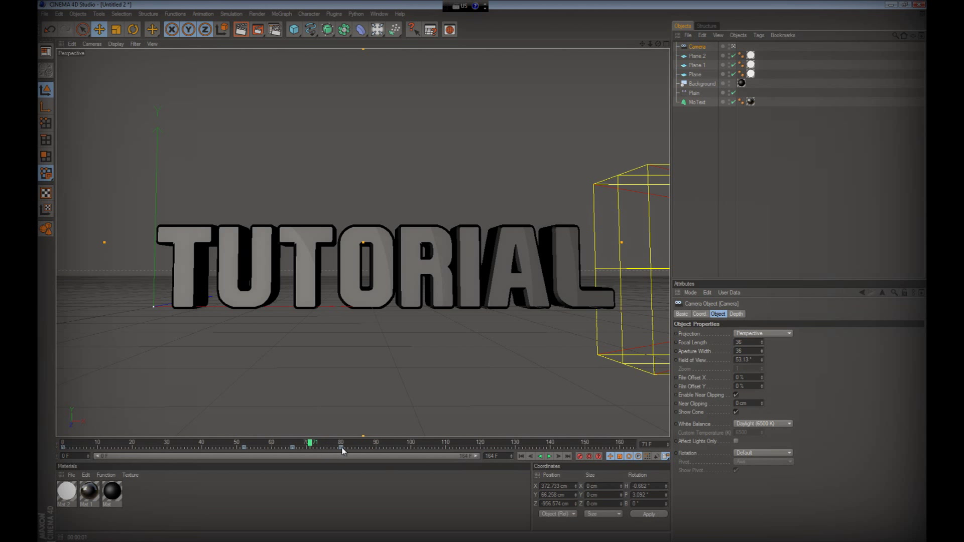
Step: Retime the camera move by shifting the frame 80 keyframe to frame 120 and the frame 66 keyframe to about frame 89
drag(342, 448, 482, 449)
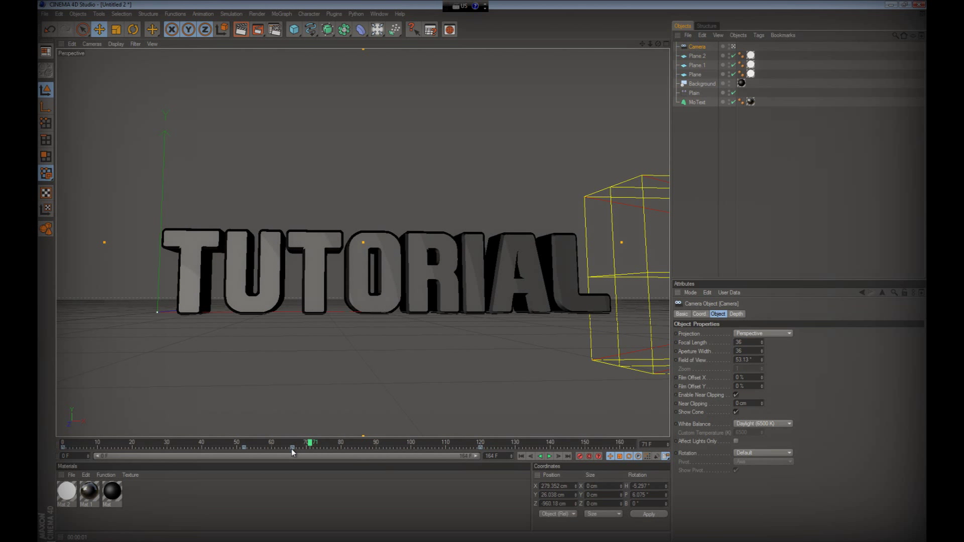
drag(312, 443, 135, 444)
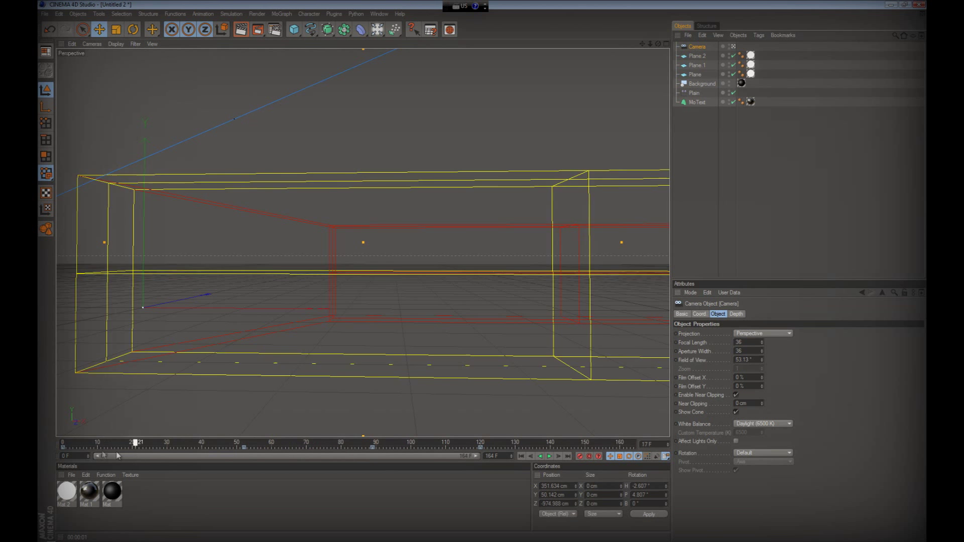
Step: Play back the retimed camera animation and go to frame 119 to check the final framing
click(550, 456)
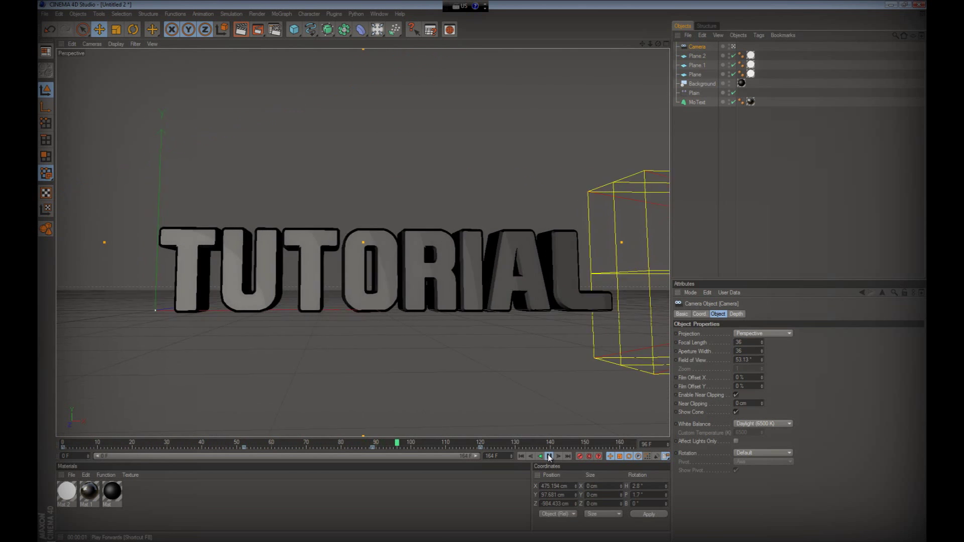
click(548, 455)
mouse_move(511, 444)
mouse_down()
mouse_move(445, 447)
mouse_move(195, 409)
mouse_move(379, 406)
mouse_move(480, 387)
mouse_up()
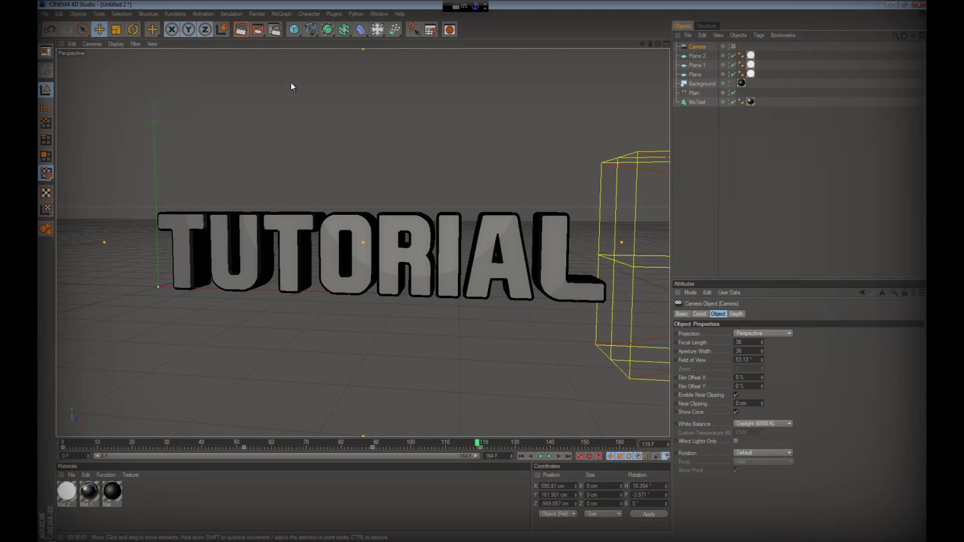
Step: Try closer and farther camera distances from the TUTORIAL text at frame 119
scroll(291, 83, down, 7)
scroll(291, 82, up, 6)
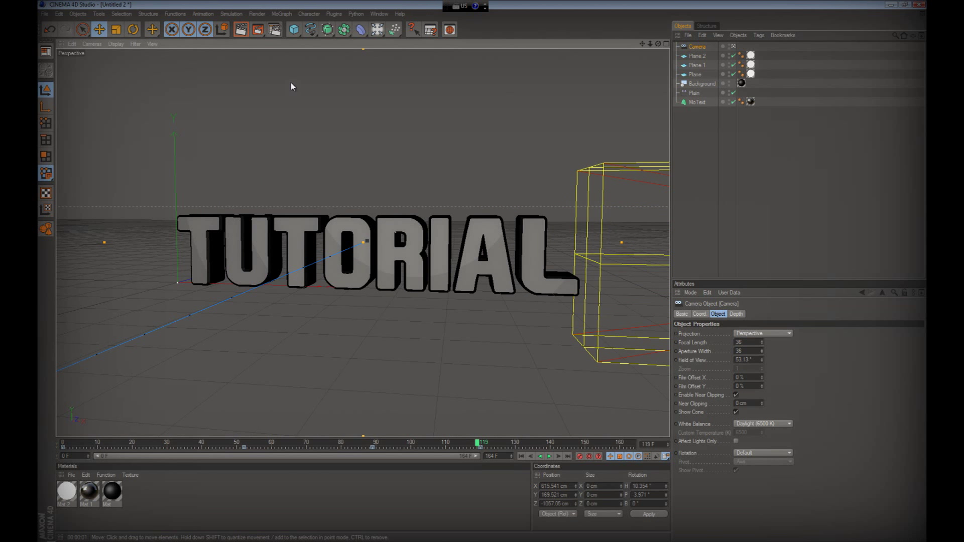
scroll(290, 86, up, 4)
scroll(290, 87, down, 4)
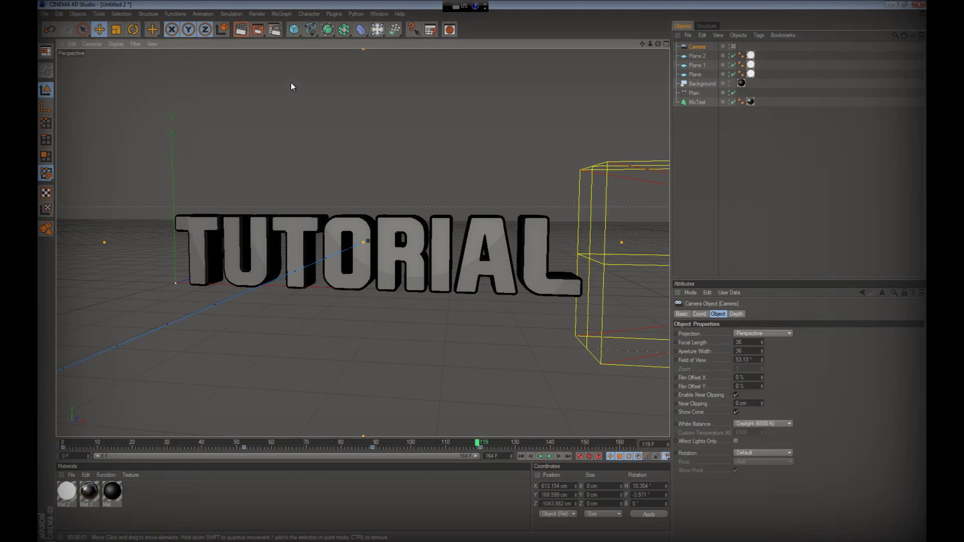
scroll(291, 86, up, 4)
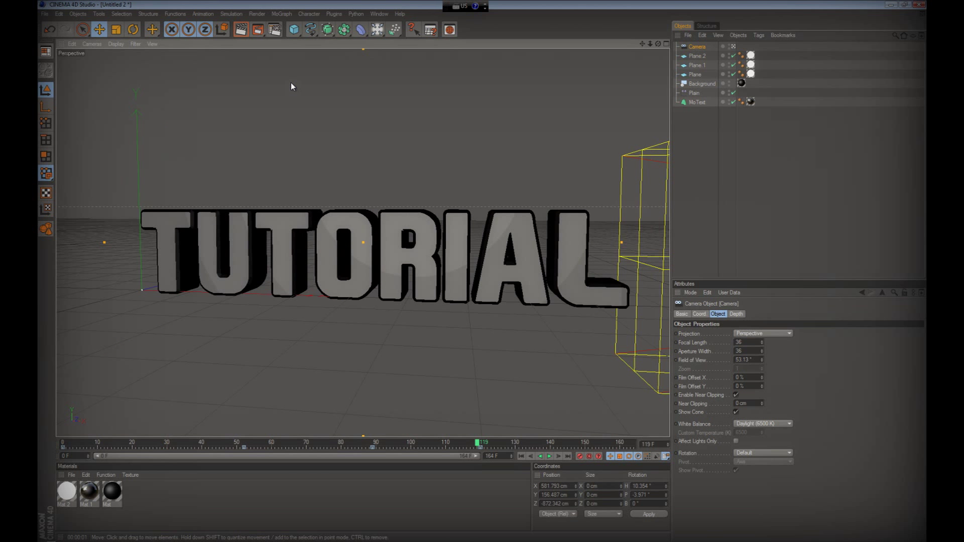
scroll(316, 126, down, 4)
scroll(316, 123, up, 6)
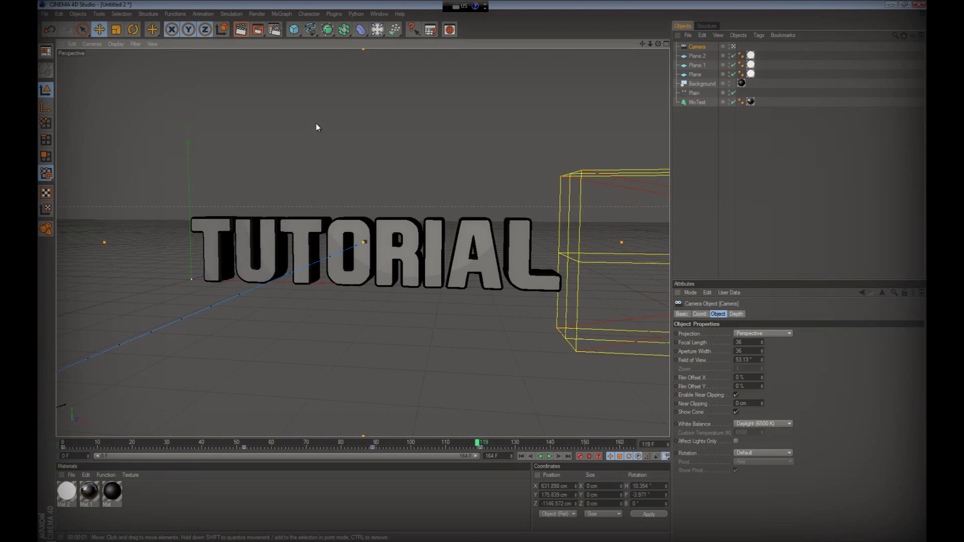
Step: Reframe the camera on the TUTORIAL text at frame 119, with heading about 7.35°, pitch about -5.57° and Z position about -975 cm
drag(659, 44, 482, 274)
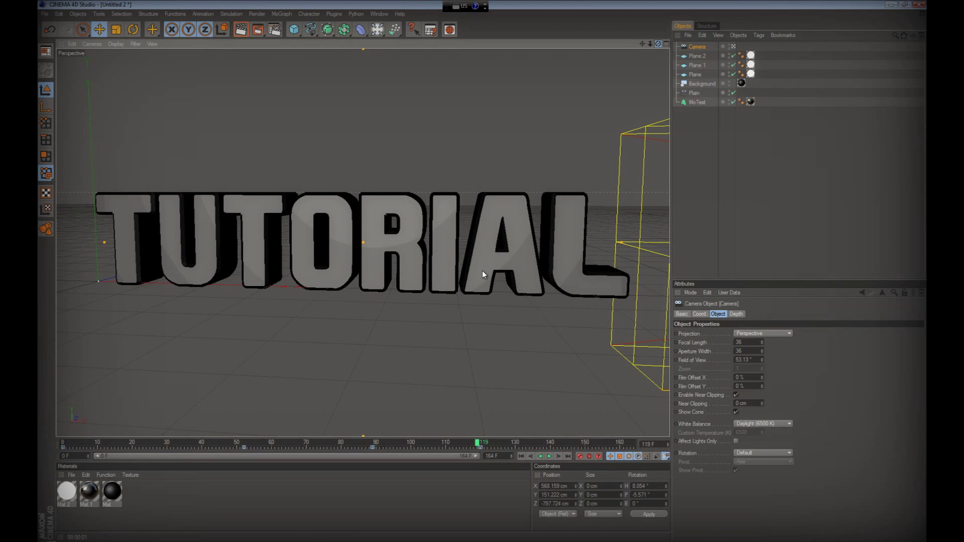
scroll(511, 167, down, 5)
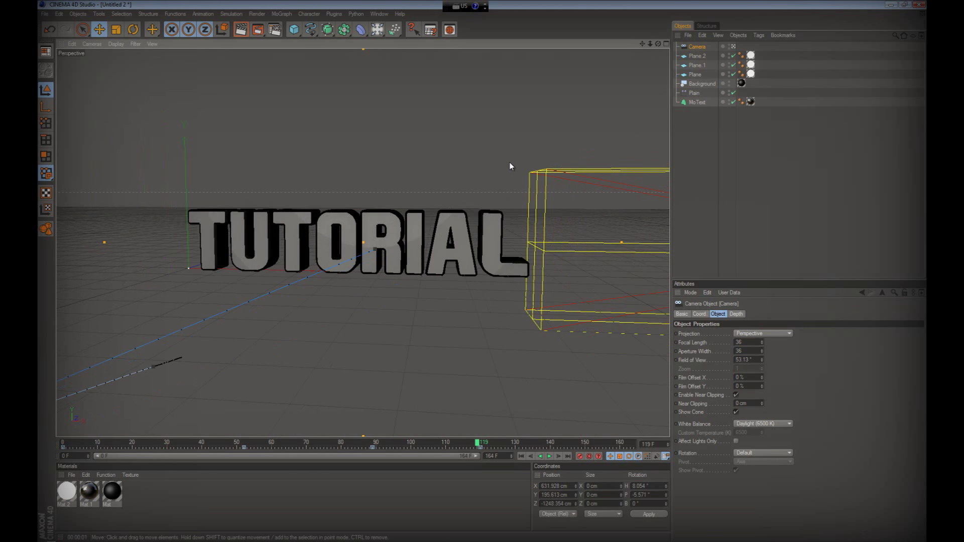
scroll(510, 162, up, 3)
scroll(511, 163, down, 2)
scroll(510, 163, up, 5)
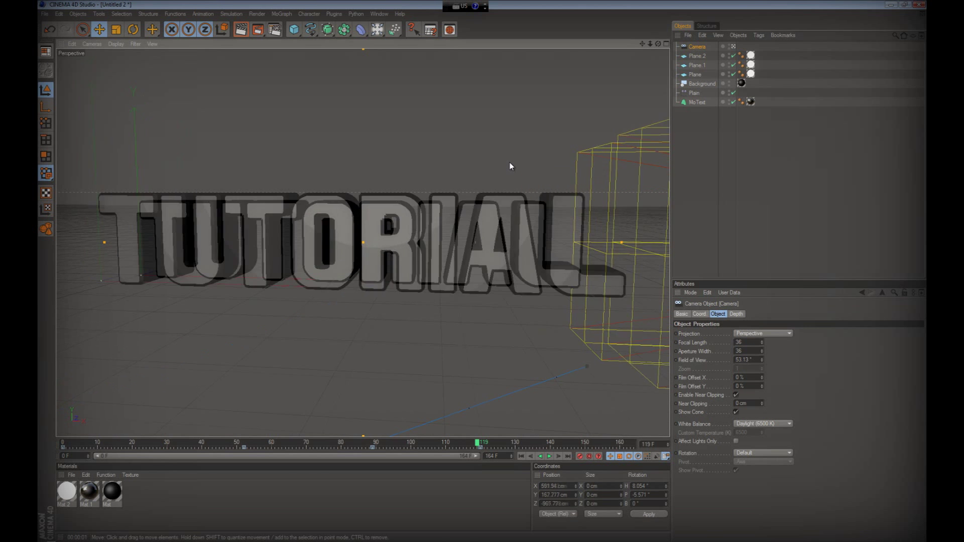
scroll(510, 164, down, 3)
scroll(510, 163, up, 3)
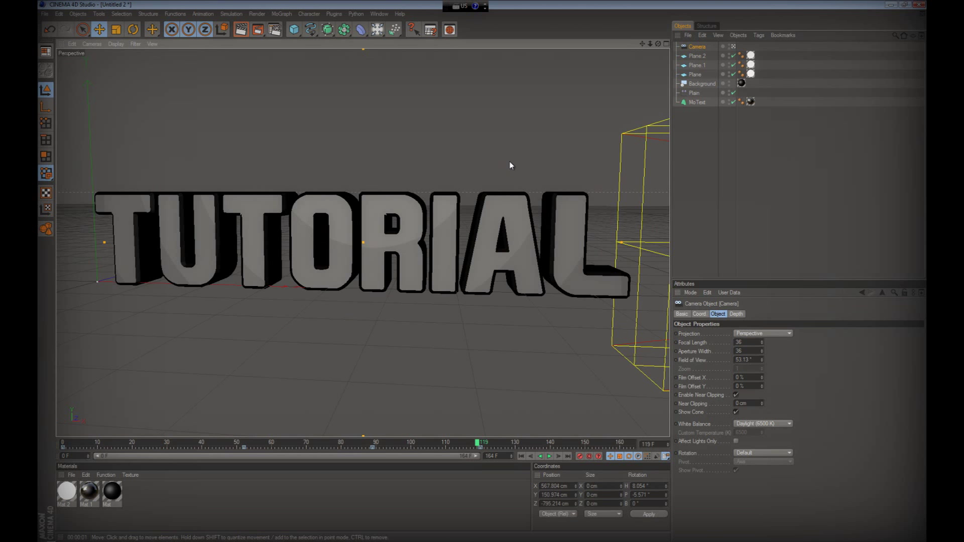
drag(658, 43, 481, 272)
scroll(474, 171, down, 5)
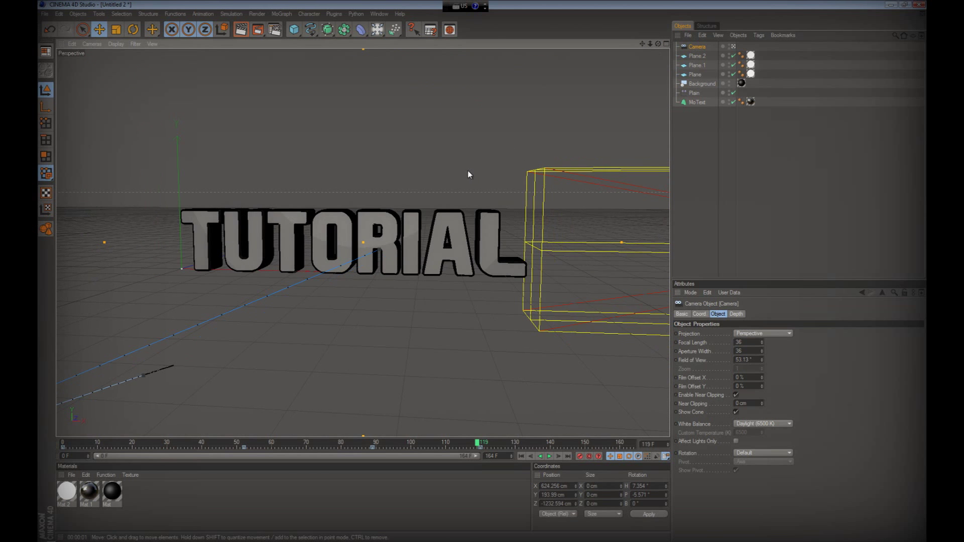
scroll(442, 166, up, 2)
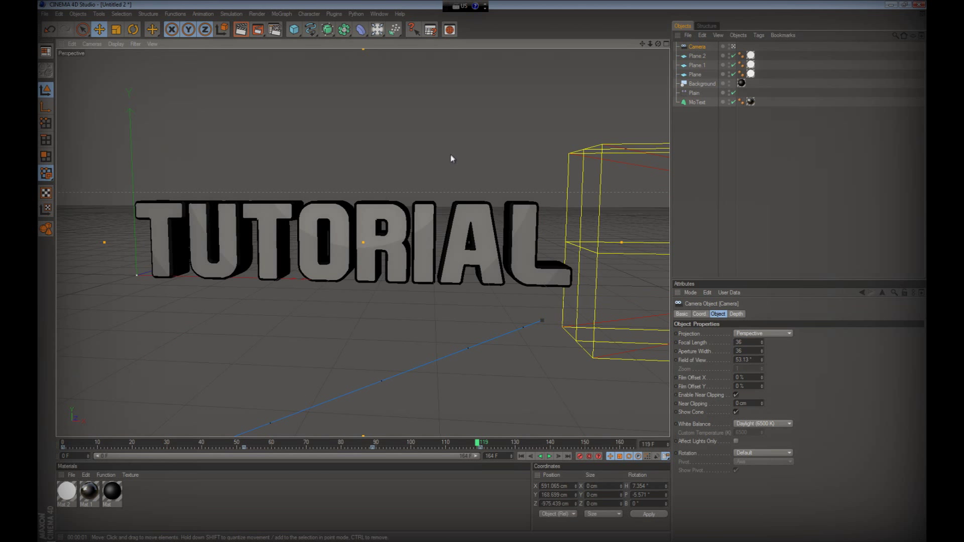